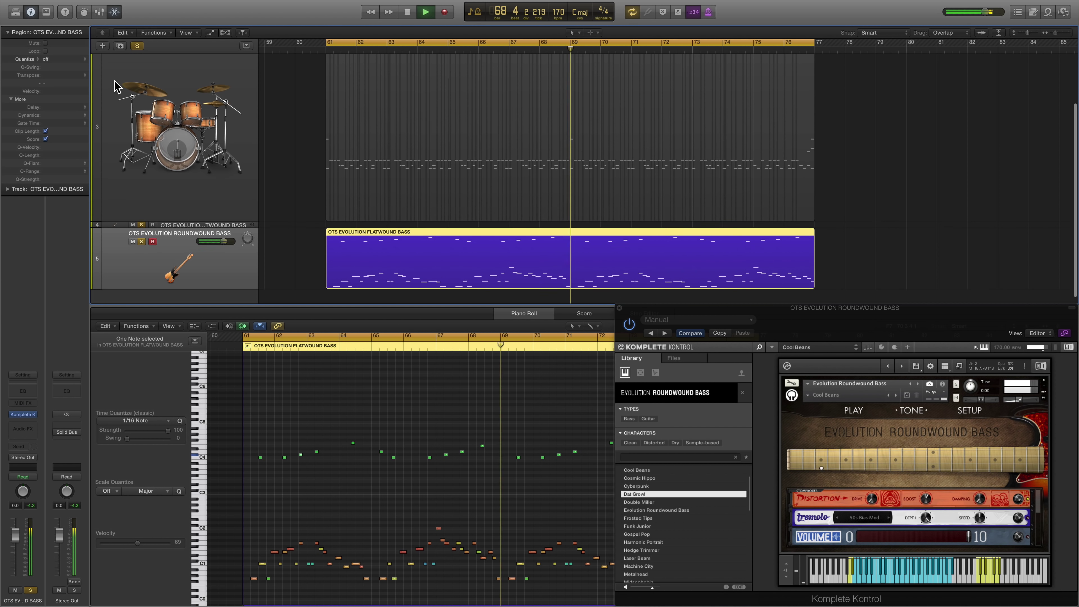
Solo the drum track above the bass tracks so it plays together with the roundwound bass
{"action": "left_click", "coordinate": [142, 59]}
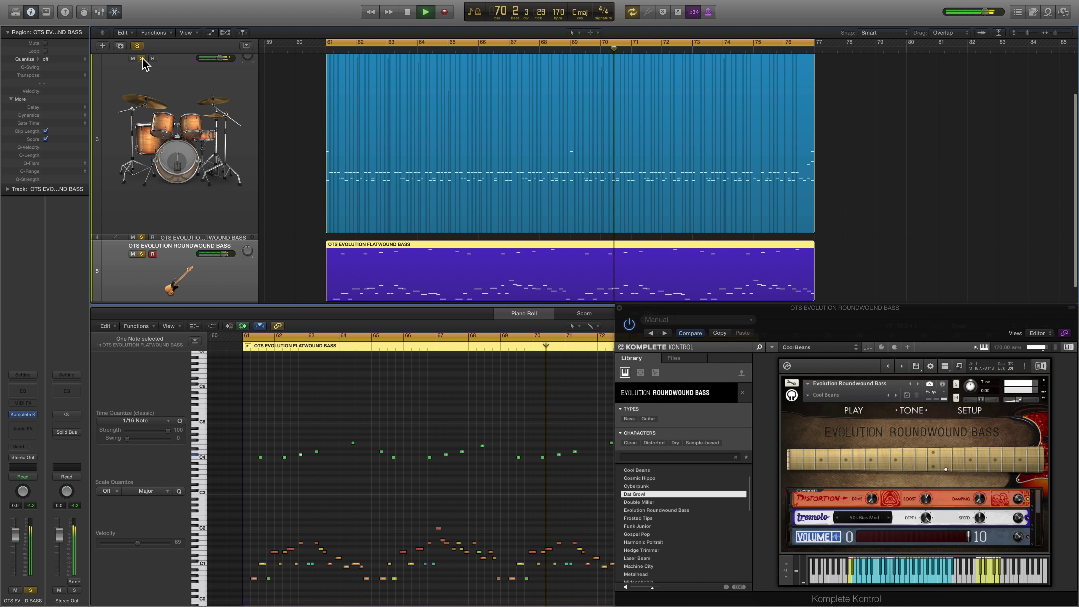
{"action": "scroll", "coordinate": [279, 189], "scroll_direction": "down", "scroll_amount": 1}
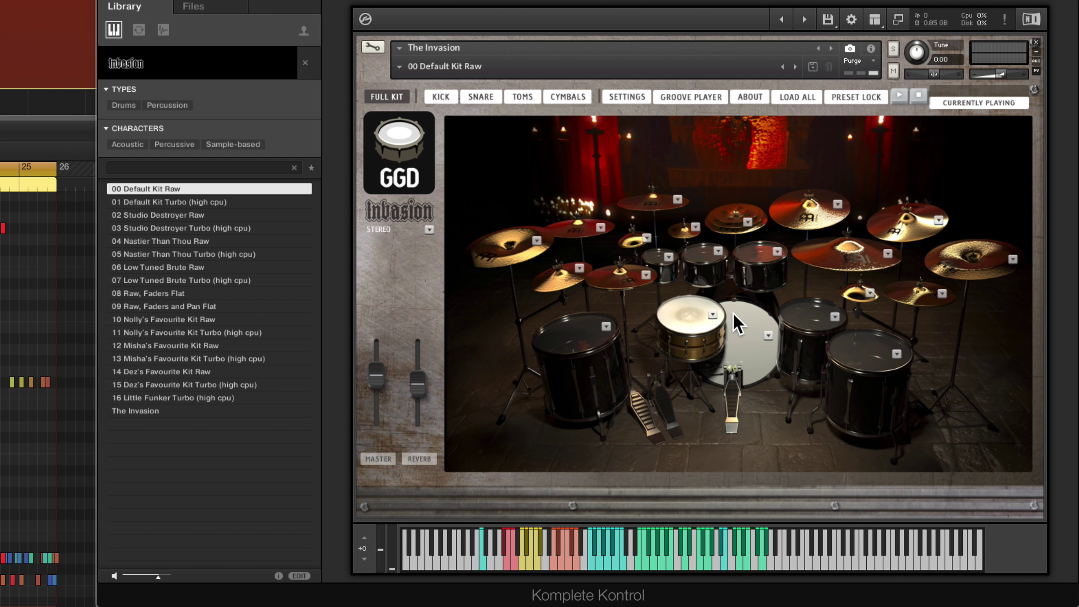
Open the snare choices on the full kit view and audition the listed snares, from the Yamaha Recording Custom Brass to the Pearl Joey Jordison
{"action": "left_click", "coordinate": [712, 314]}
{"action": "left_click", "coordinate": [998, 326]}
{"action": "left_click", "coordinate": [999, 340]}
{"action": "left_click", "coordinate": [999, 368]}
{"action": "left_click", "coordinate": [998, 383]}
{"action": "left_click", "coordinate": [999, 397]}
{"action": "left_click", "coordinate": [999, 412]}
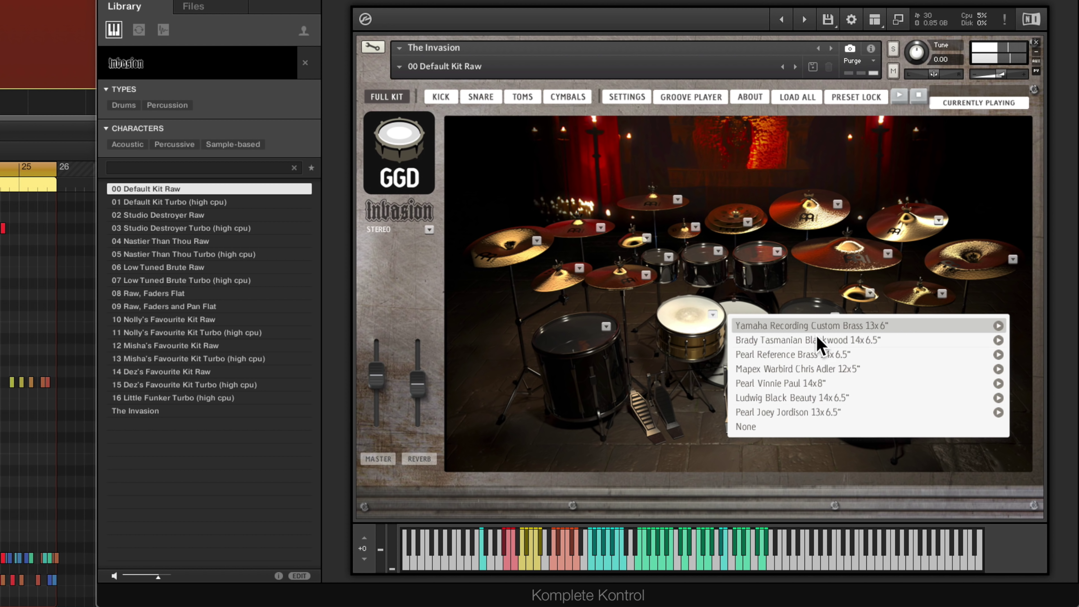
Open the kick drum choices on the full kit view and audition the Yamaha, two Tama Starclassic and Pearl Masters kicks
{"action": "left_click", "coordinate": [768, 335]}
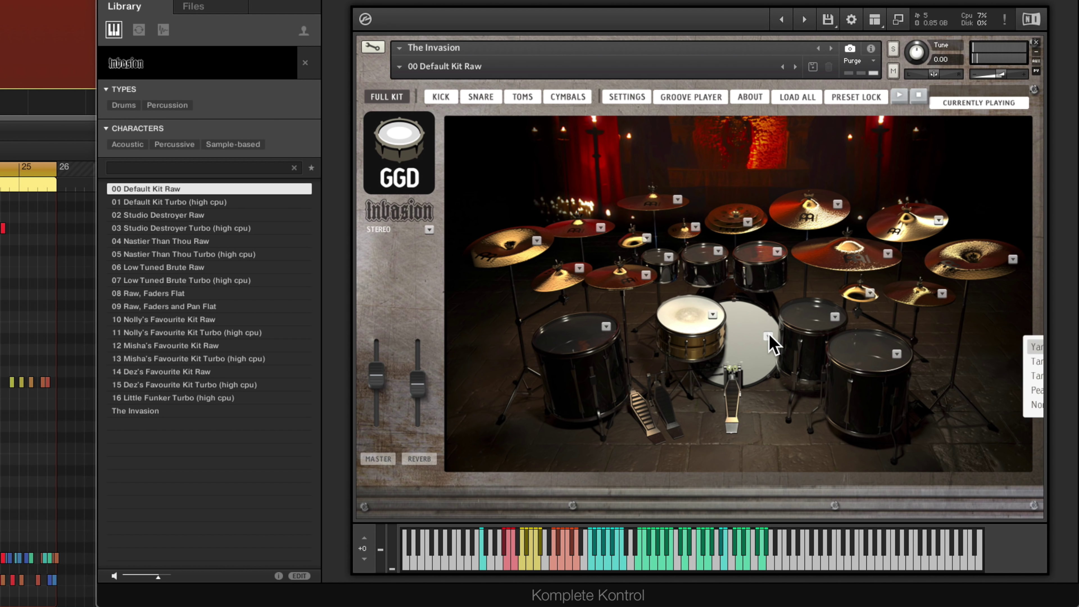
{"action": "left_click", "coordinate": [768, 336]}
{"action": "left_click", "coordinate": [749, 347]}
{"action": "left_click", "coordinate": [749, 362]}
{"action": "left_click", "coordinate": [748, 375]}
{"action": "left_click", "coordinate": [749, 390]}
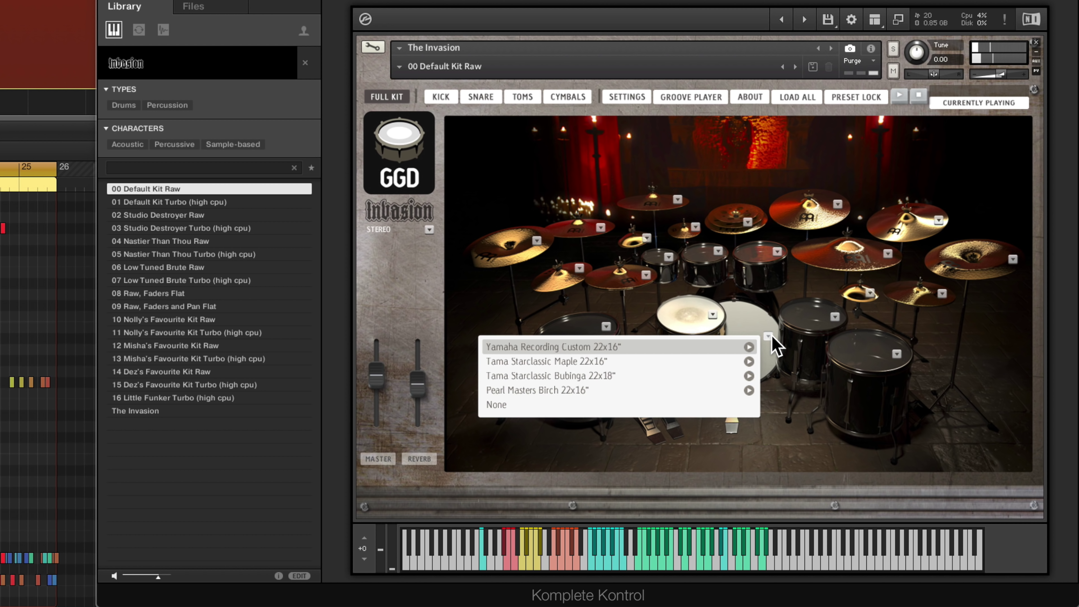
Audition the floor toms and the two small cymbals above the snare by striking them in the kit picture
{"action": "left_click", "coordinate": [820, 327]}
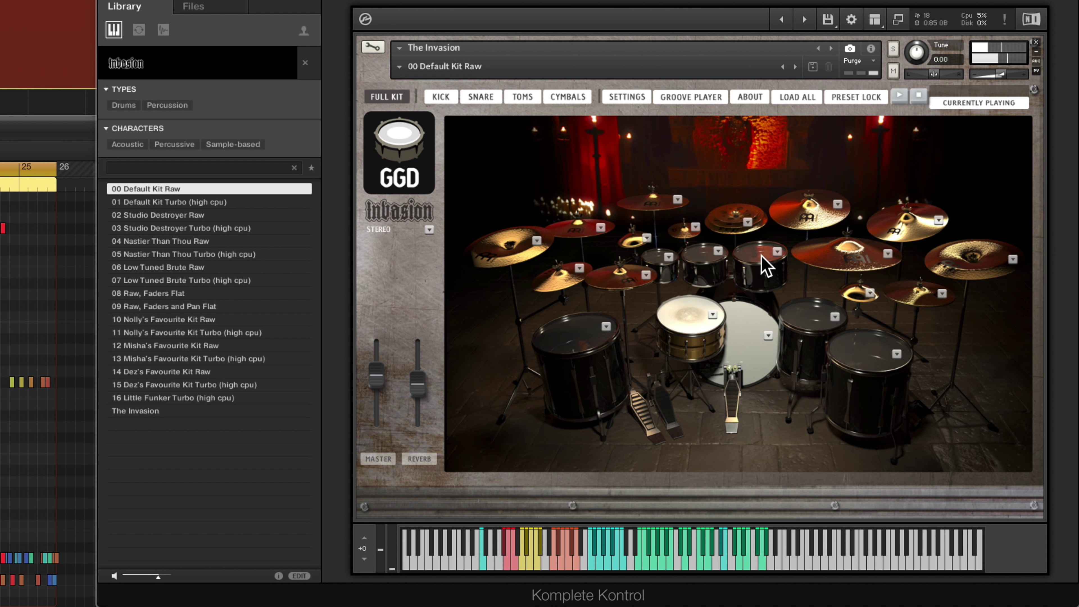
{"action": "left_click", "coordinate": [580, 340]}
{"action": "left_click", "coordinate": [552, 283]}
{"action": "left_click", "coordinate": [619, 274]}
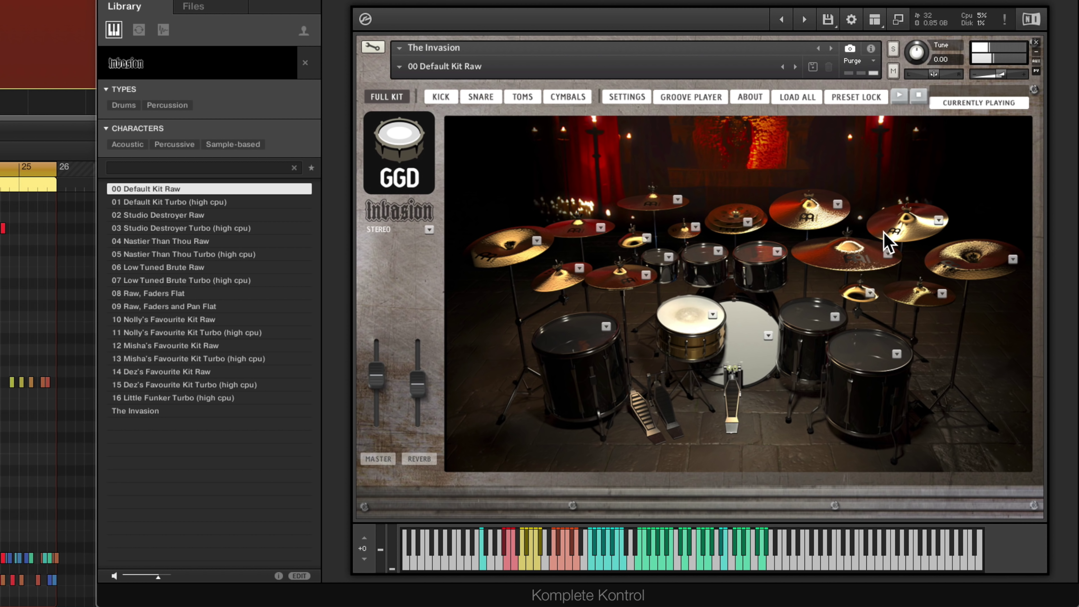
Audition the X-hat cymbal and both of its 14" X-Hats alternatives, and close the list without choosing another
{"action": "left_click", "coordinate": [919, 297]}
{"action": "left_click", "coordinate": [943, 293]}
{"action": "left_click", "coordinate": [923, 320]}
{"action": "left_click", "coordinate": [923, 305]}
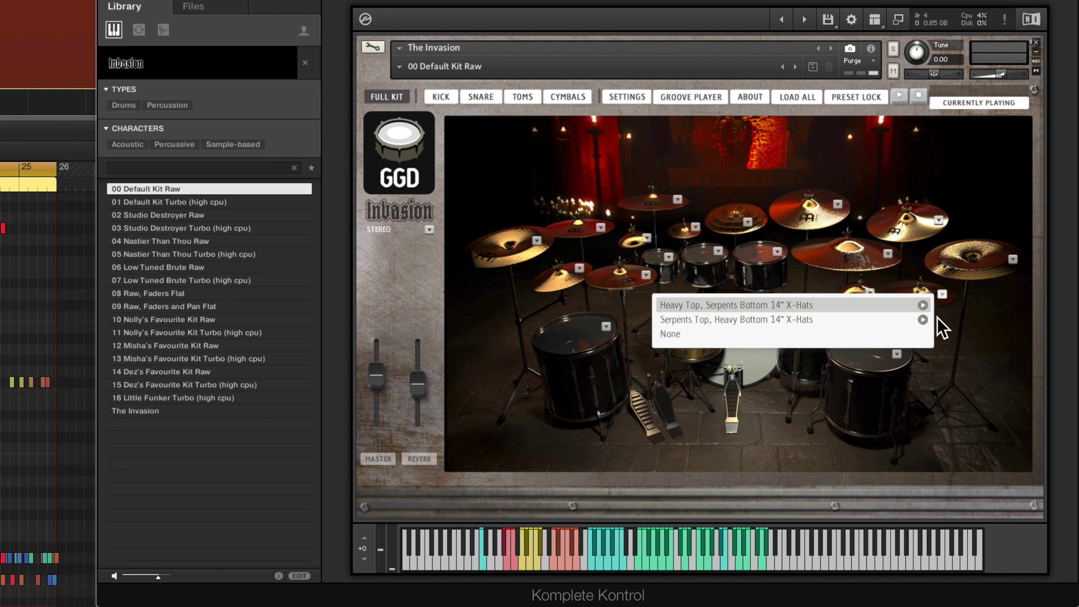
{"action": "left_click", "coordinate": [942, 294]}
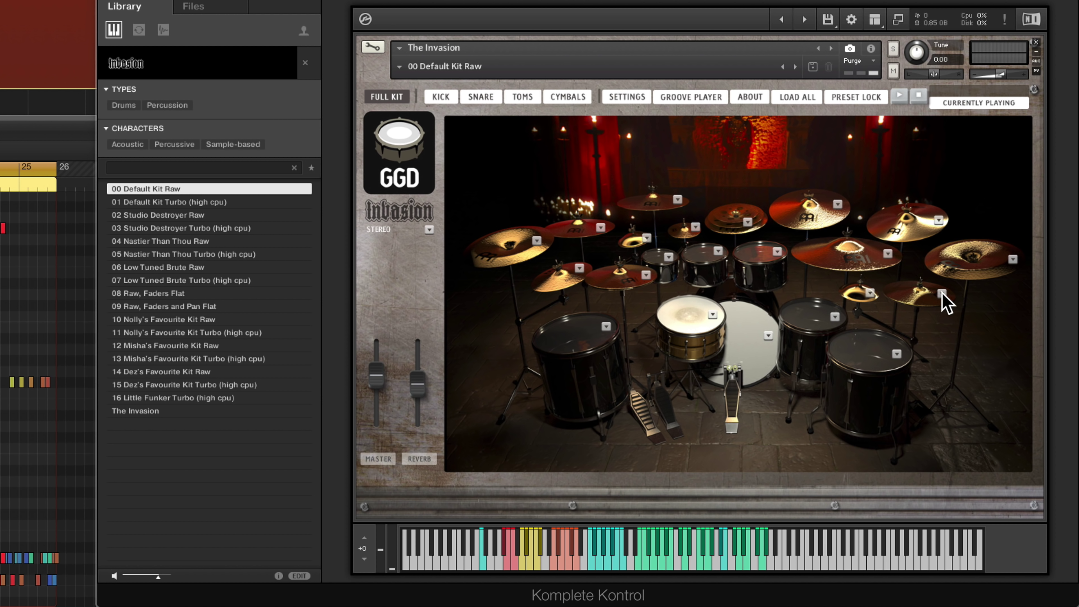
Load the preset 13 Misha's Favourite Kit Turbo (high cpu) from the Invasion library
{"action": "left_click", "coordinate": [204, 215]}
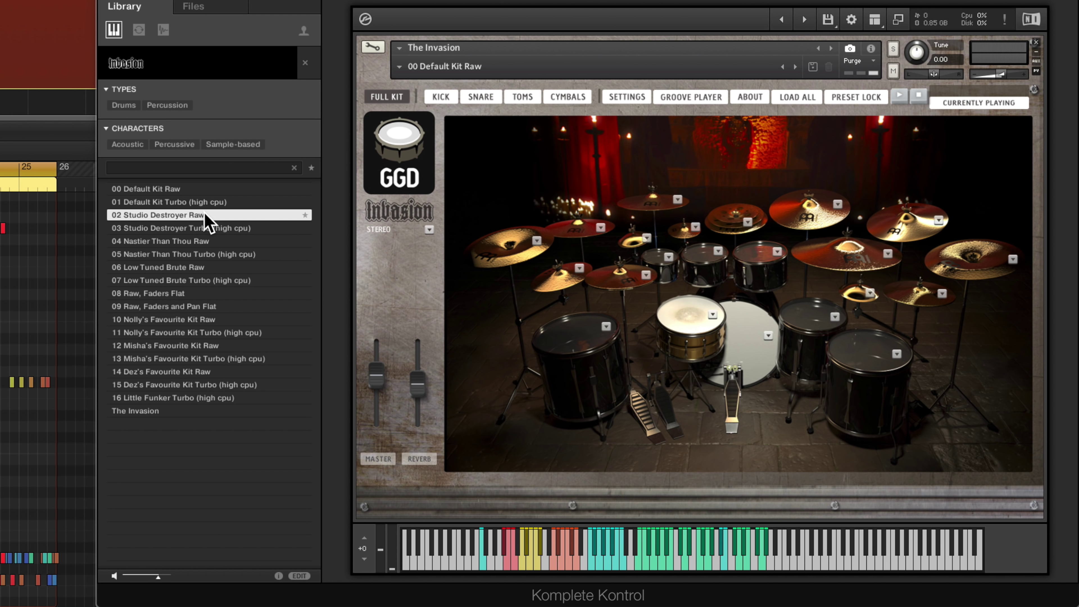
{"action": "left_click", "coordinate": [207, 229]}
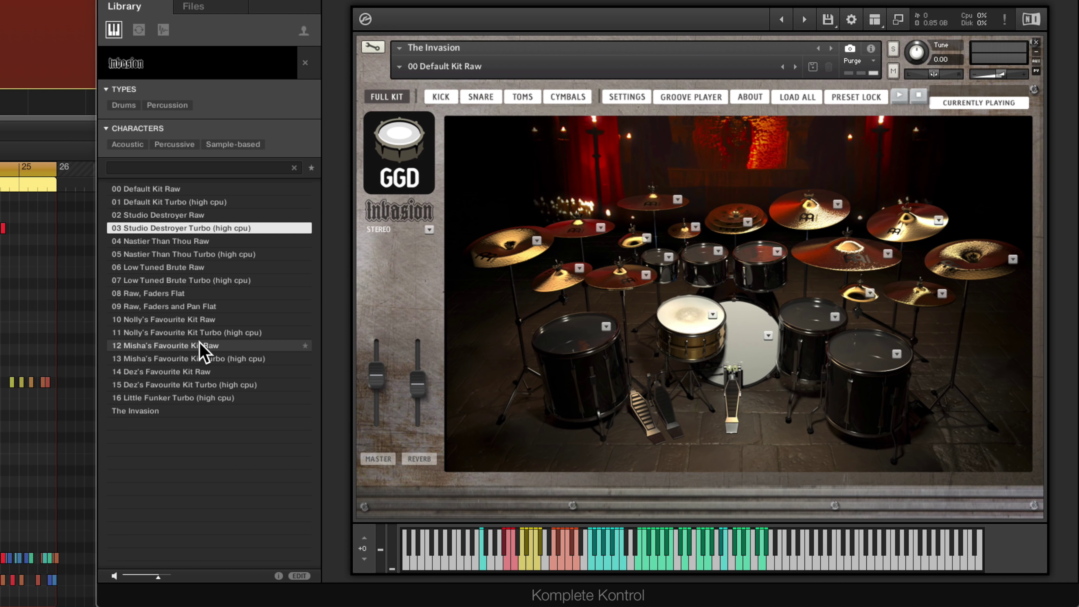
{"action": "left_click", "coordinate": [208, 358]}
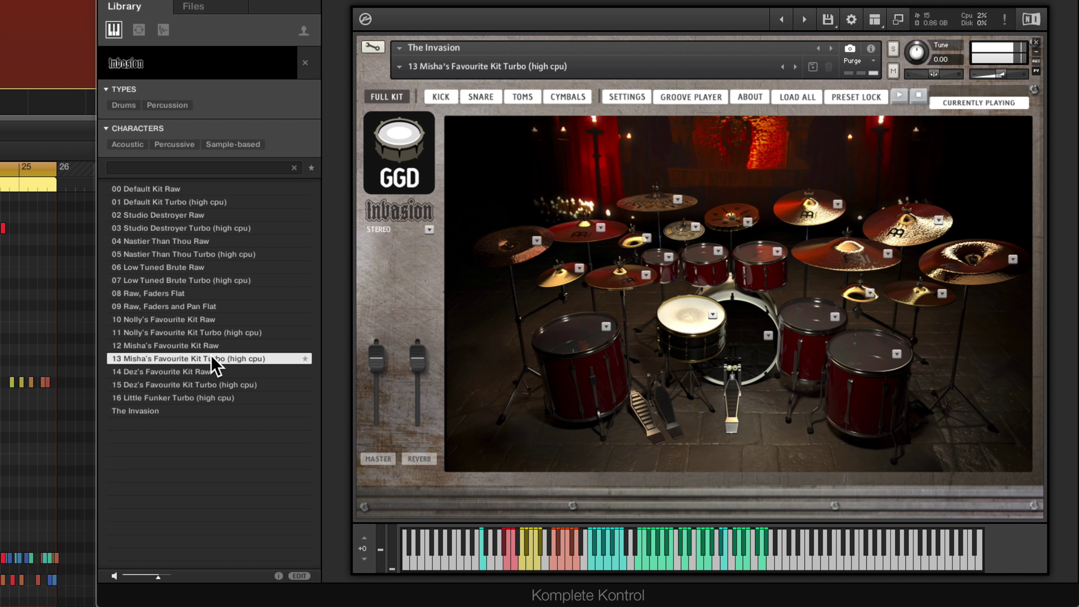
Examine the kick and snare mixer pages of the loaded kit and audition mapped keys on the virtual keyboard
{"action": "left_click", "coordinate": [442, 97]}
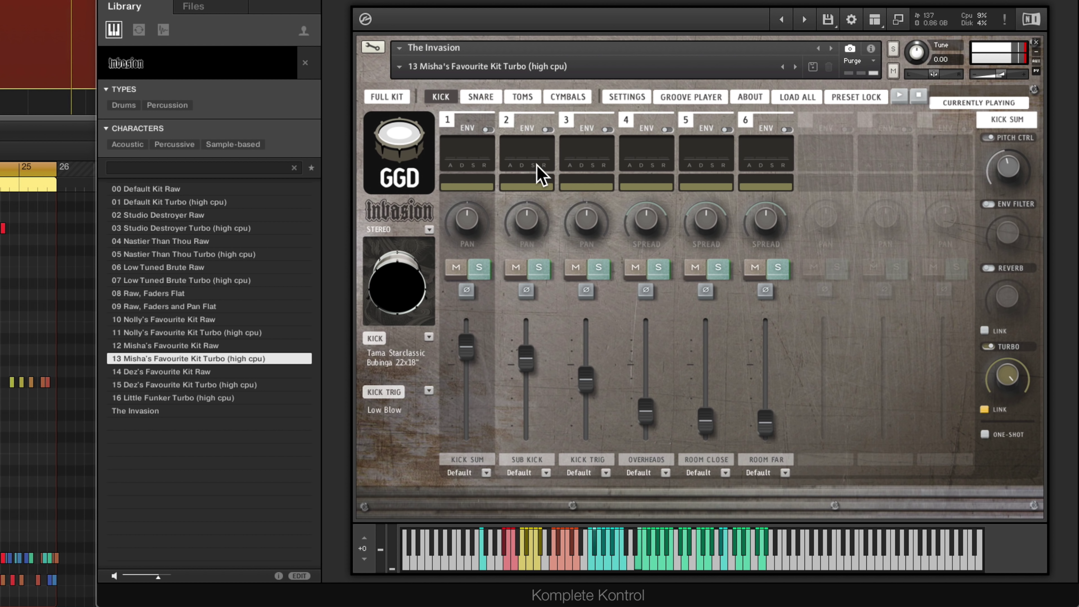
{"action": "left_click", "coordinate": [493, 101]}
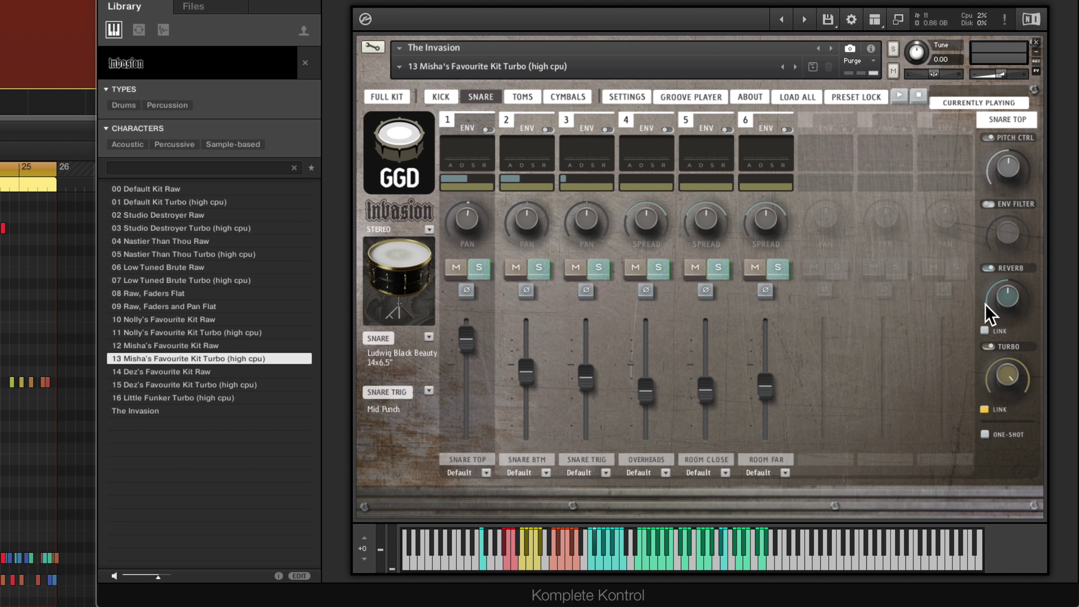
{"action": "left_click", "coordinate": [522, 567]}
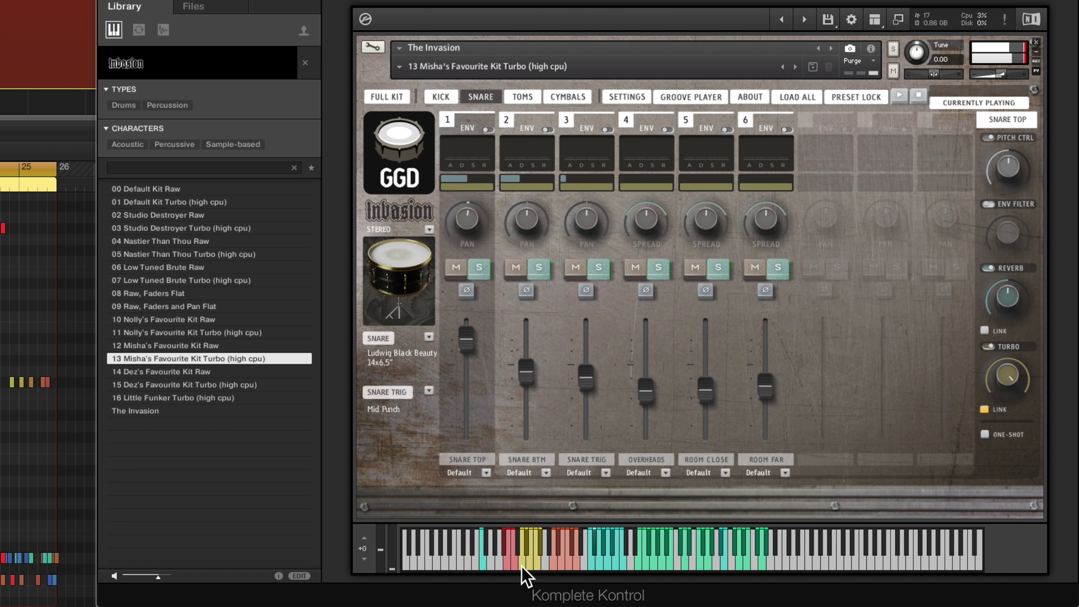
{"action": "left_click", "coordinate": [536, 565]}
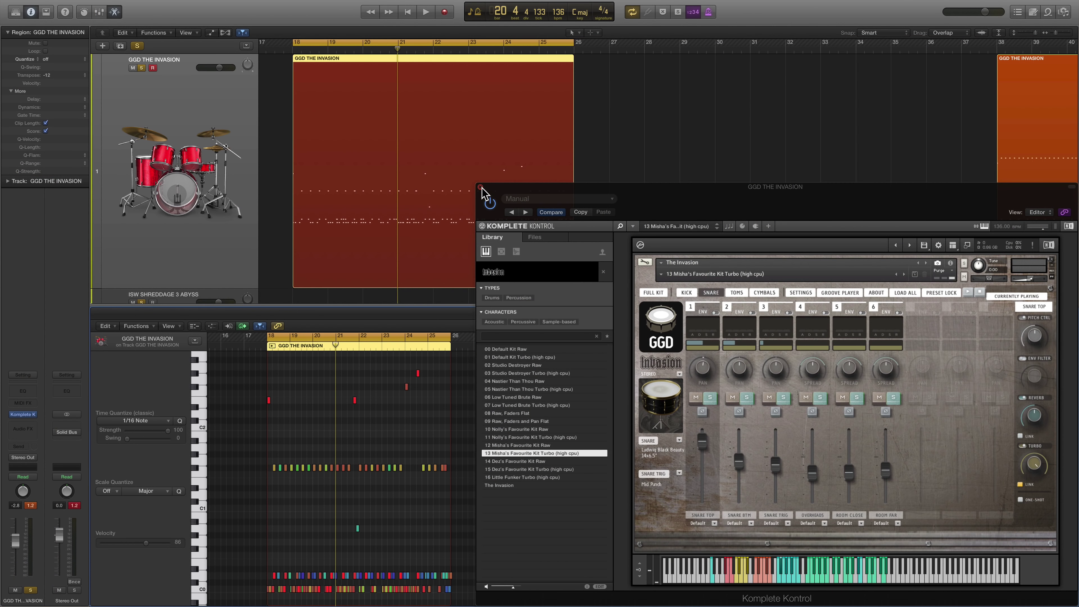
Close the plug-in window, select the C0 row of notes in the GGD THE INVASION region, and lower their velocity during playback
{"action": "left_click", "coordinate": [483, 192]}
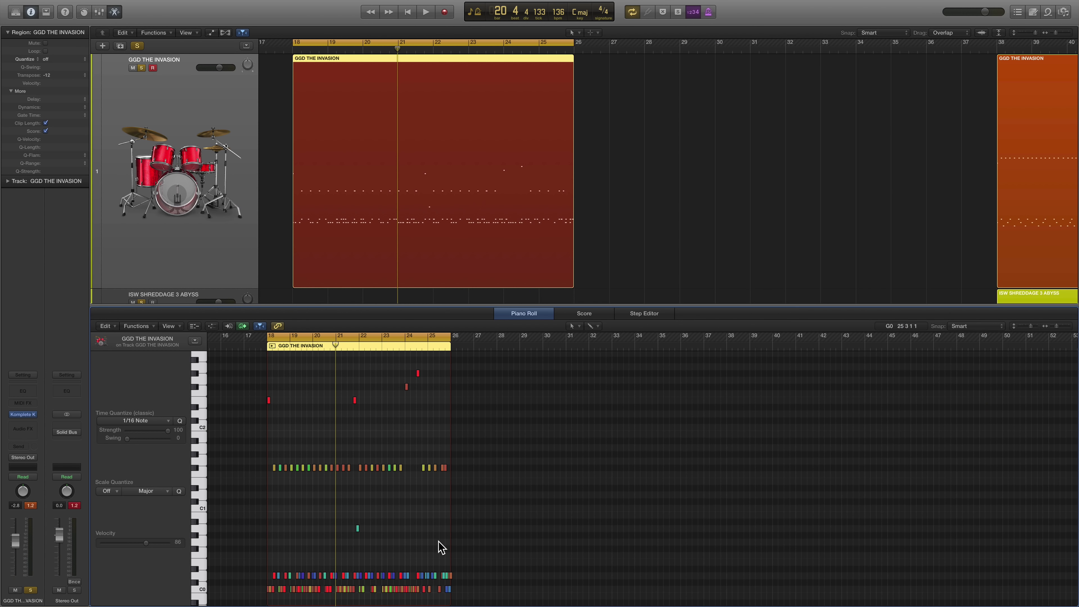
{"action": "left_click", "coordinate": [326, 558], "text": "ctrl+alt"}
{"action": "key", "text": "space"}
{"action": "left_click_drag", "start_coordinate": [929, 537], "coordinate": [325, 507]}
{"action": "left_click_drag", "start_coordinate": [146, 543], "coordinate": [105, 543]}
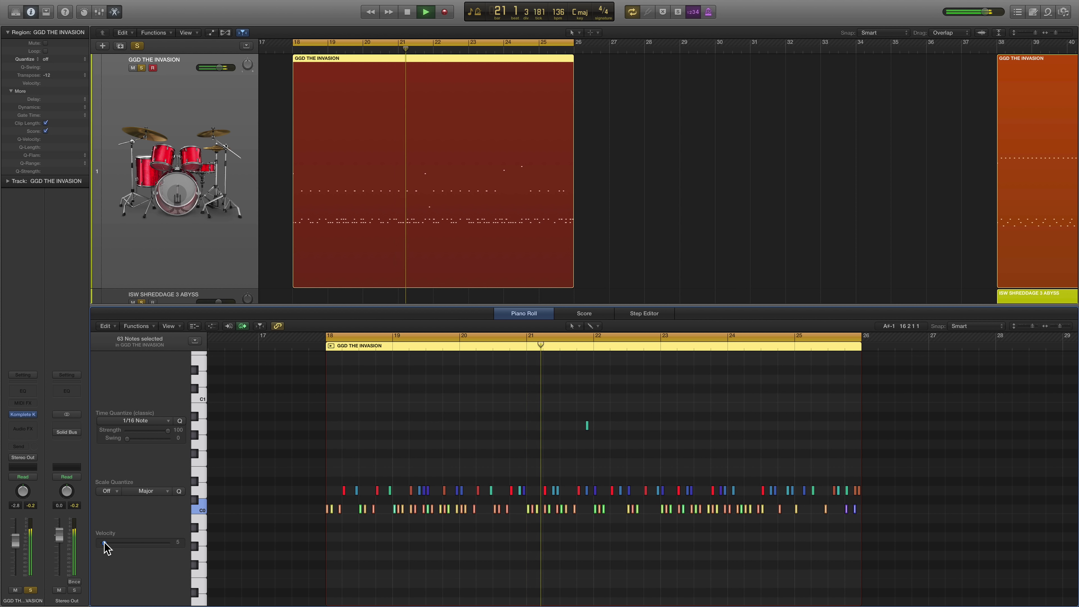
{"action": "left_click", "coordinate": [340, 554]}
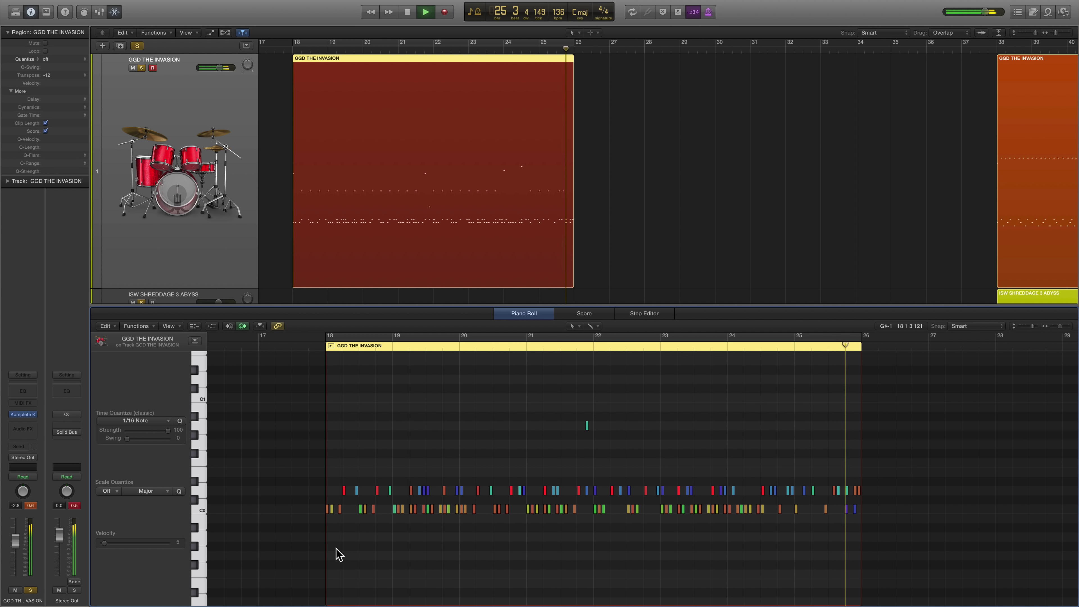
{"action": "key", "text": "space"}
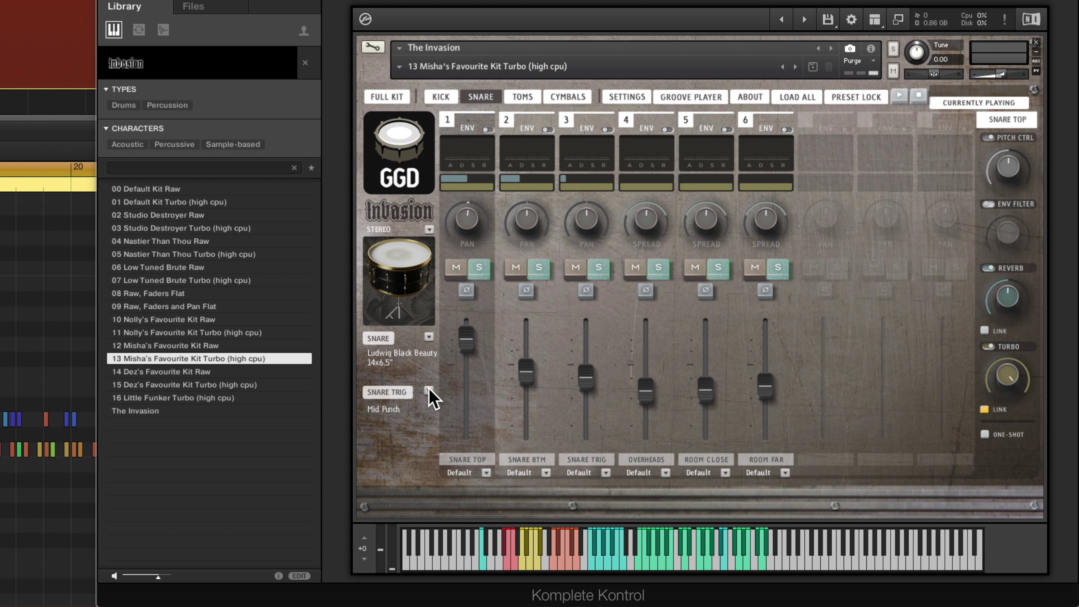
Audition the snare trigger samples Beef Town, Mid Punch, Hefty Slap and Pop Rocket, and raise the Snare Trig fader slightly
{"action": "left_click", "coordinate": [428, 391]}
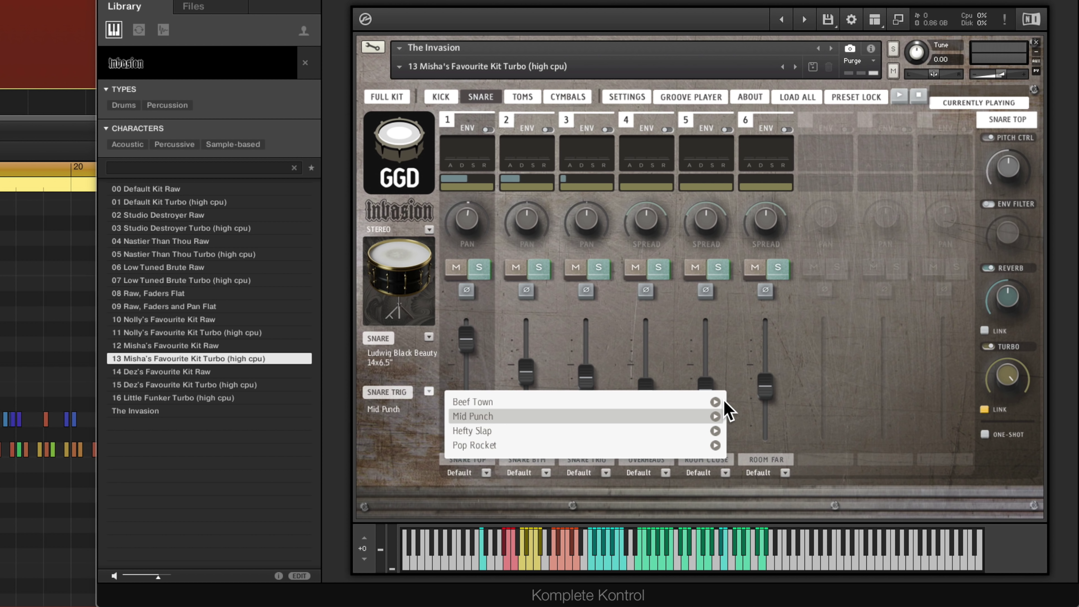
{"action": "left_click", "coordinate": [716, 402]}
{"action": "left_click", "coordinate": [716, 416]}
{"action": "left_click", "coordinate": [716, 431]}
{"action": "left_click", "coordinate": [716, 445]}
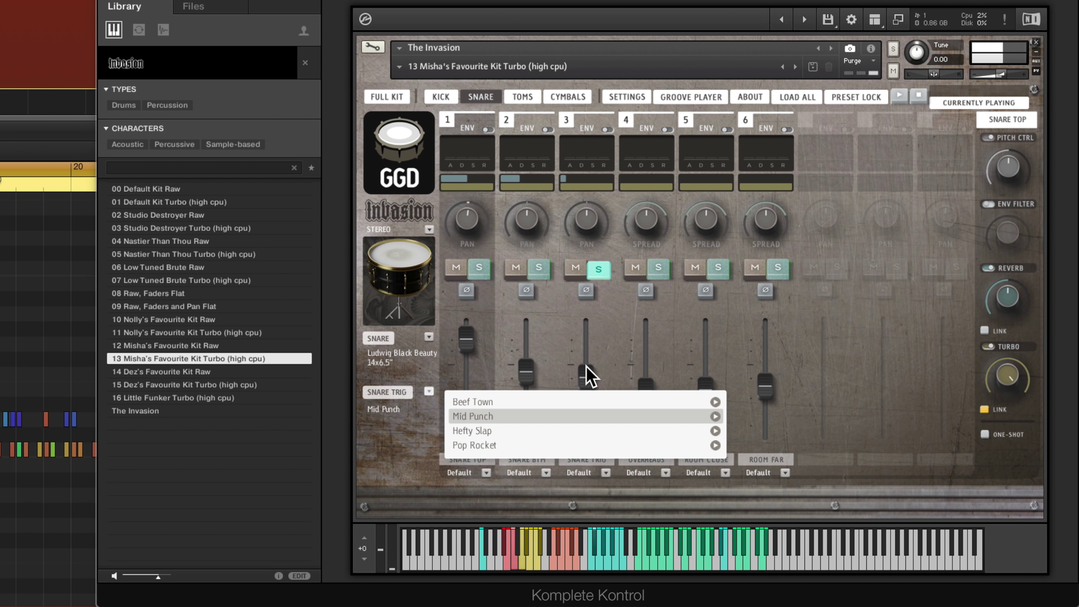
{"action": "mouse_move", "coordinate": [588, 374]}
{"action": "left_mouse_down"}
{"action": "mouse_move", "coordinate": [586, 342]}
{"action": "mouse_move", "coordinate": [585, 363]}
{"action": "left_mouse_up"}
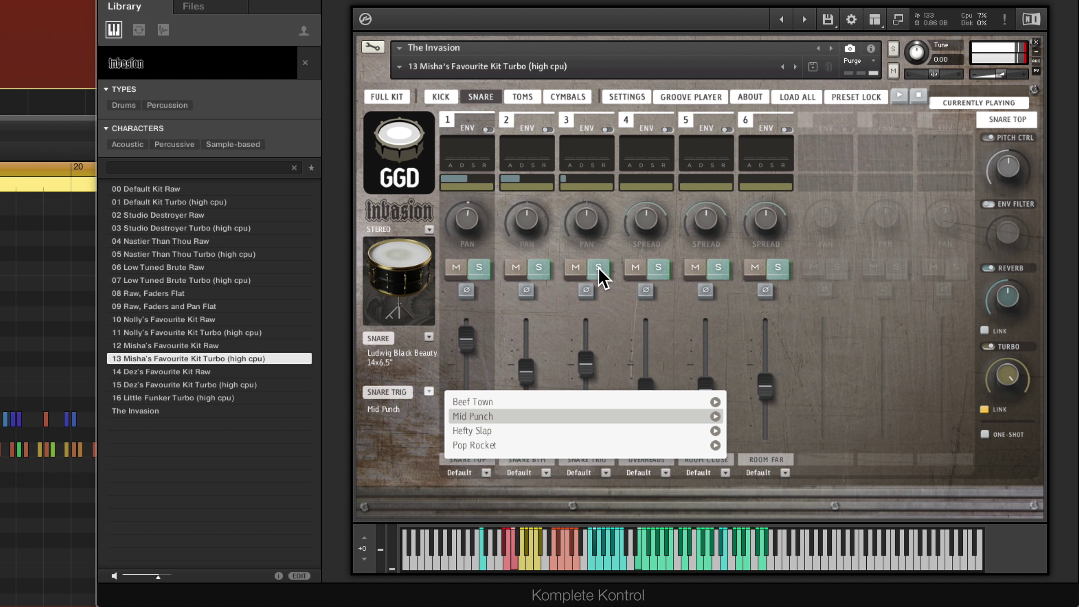
Solo the Kick Trig channel on the kick mixer page and change its trigger sample to Dead Knock
{"action": "left_click", "coordinate": [442, 97]}
{"action": "left_click", "coordinate": [599, 268]}
{"action": "left_click", "coordinate": [429, 392]}
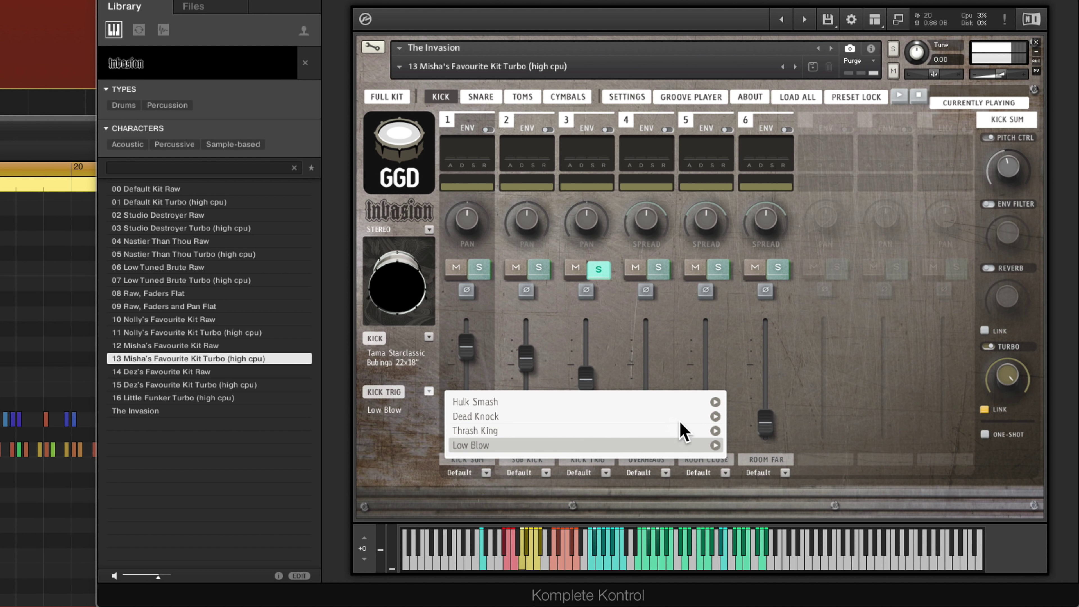
{"action": "left_click", "coordinate": [559, 416]}
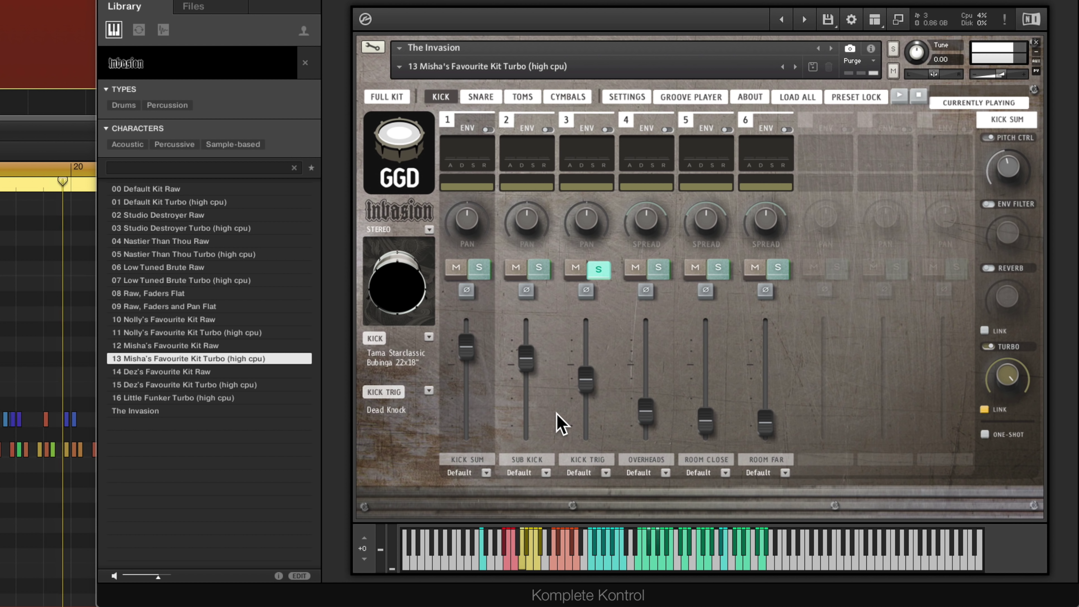
Take the solo off the Kick Trig channel and lower its fader in the full kick mix
{"action": "mouse_move", "coordinate": [592, 389]}
{"action": "left_mouse_down"}
{"action": "mouse_move", "coordinate": [591, 368]}
{"action": "mouse_move", "coordinate": [590, 386]}
{"action": "left_mouse_up"}
{"action": "left_click", "coordinate": [601, 269]}
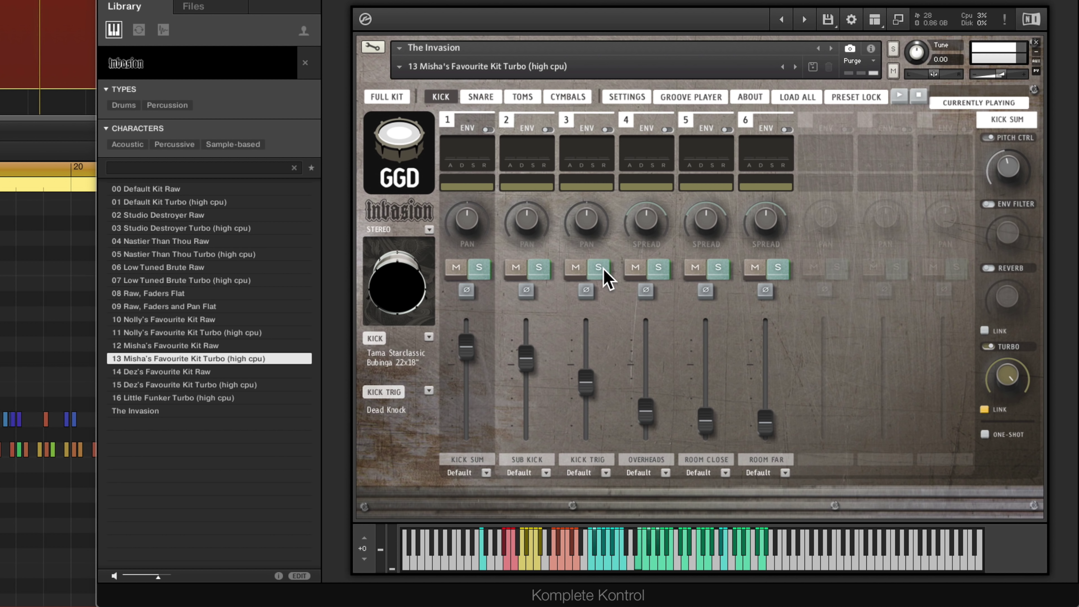
{"action": "left_click_drag", "start_coordinate": [585, 379], "coordinate": [590, 401]}
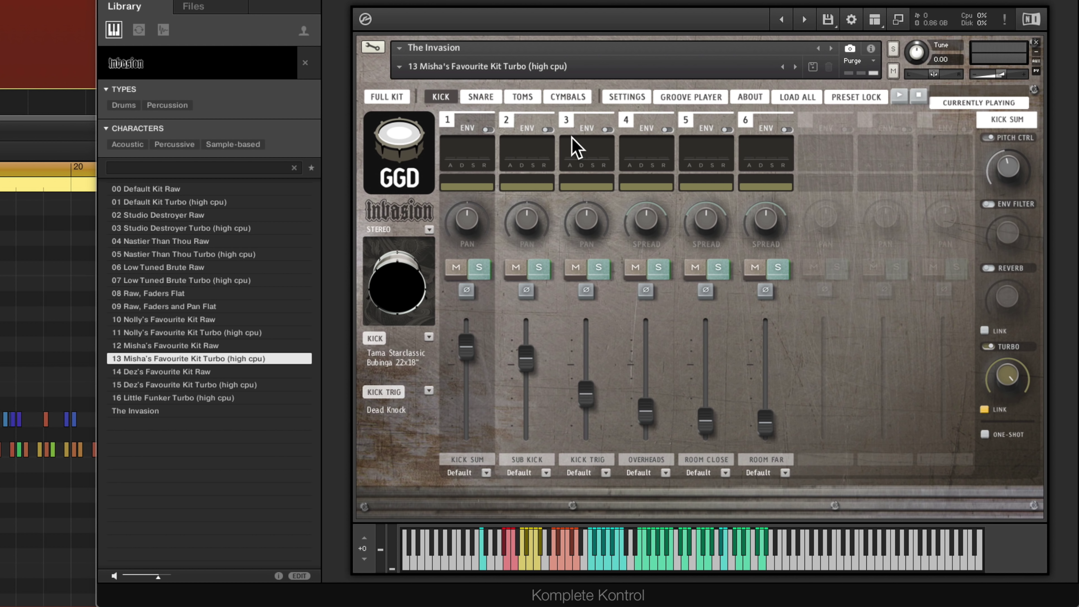
Solo the snare's Overheads, Room Close and Room Far channels, and adjust their spread and fader levels
{"action": "left_click", "coordinate": [535, 97]}
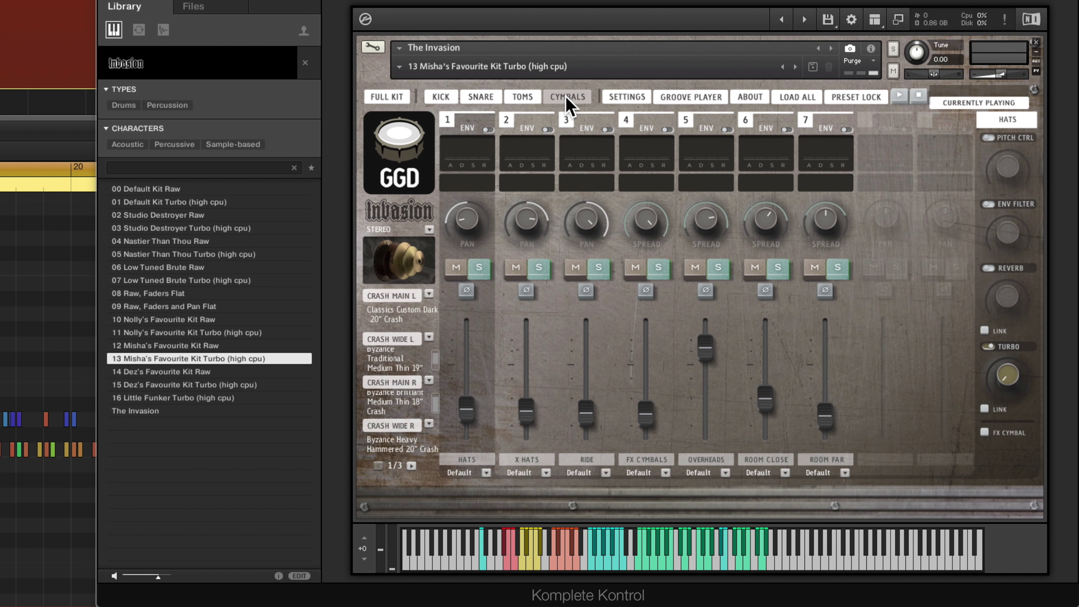
{"action": "left_click", "coordinate": [485, 99]}
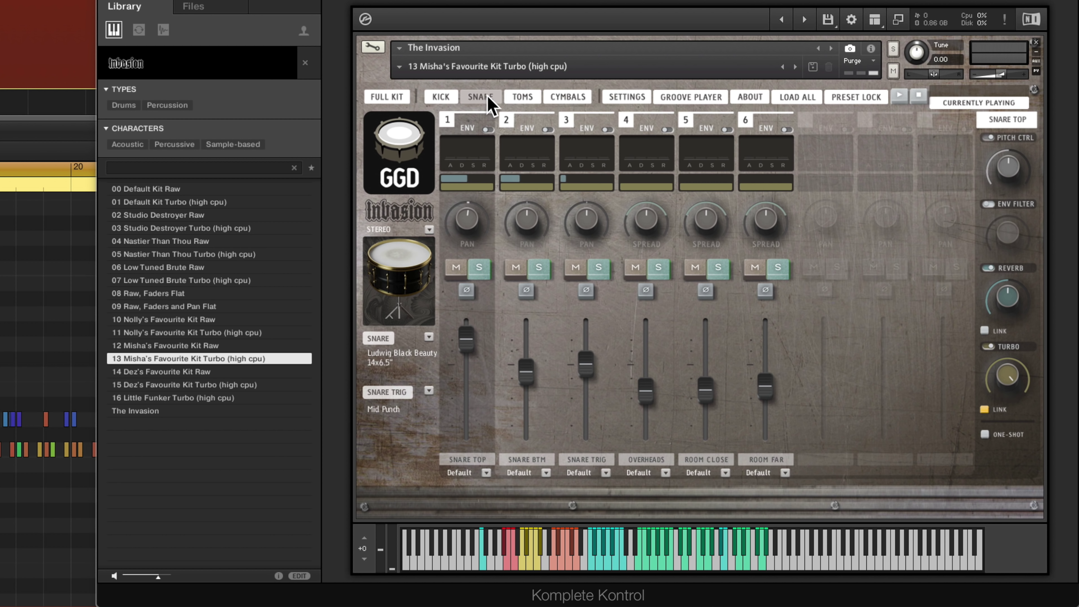
{"action": "left_click", "coordinate": [661, 263]}
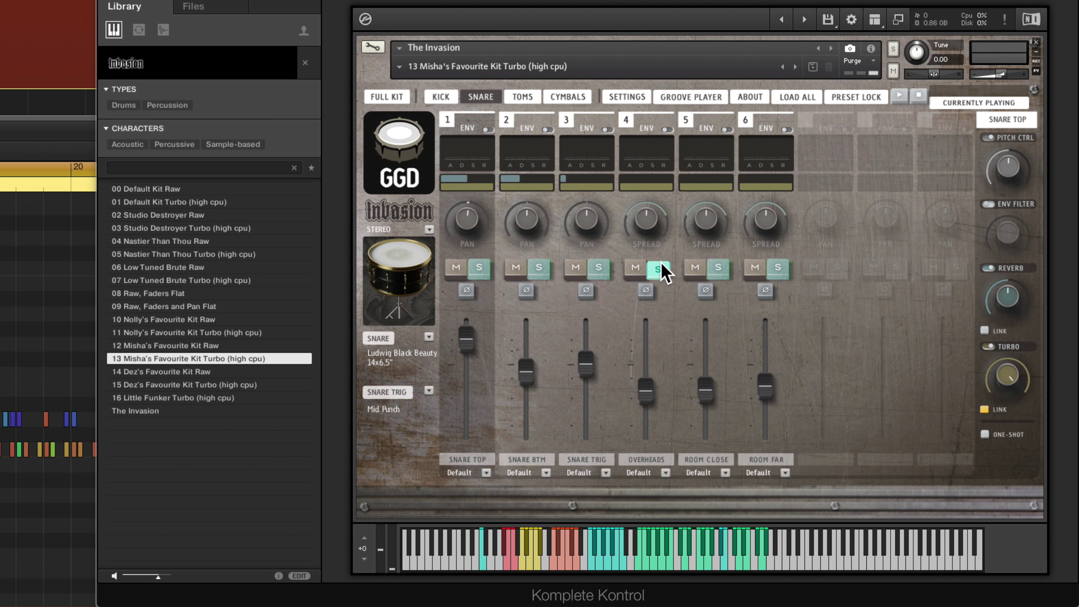
{"action": "left_click", "coordinate": [718, 270]}
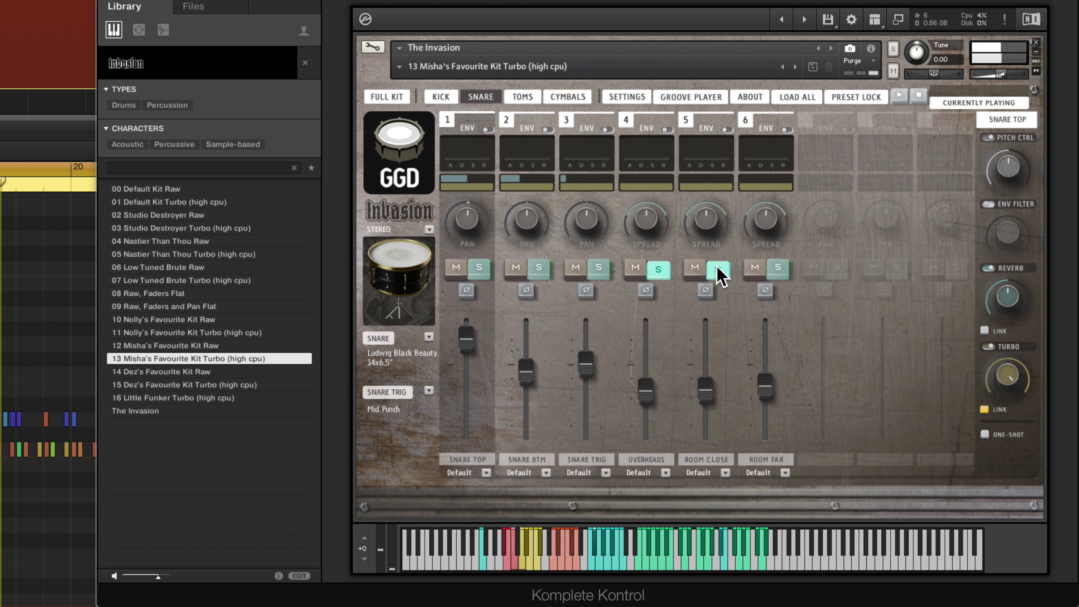
{"action": "left_click", "coordinate": [778, 269]}
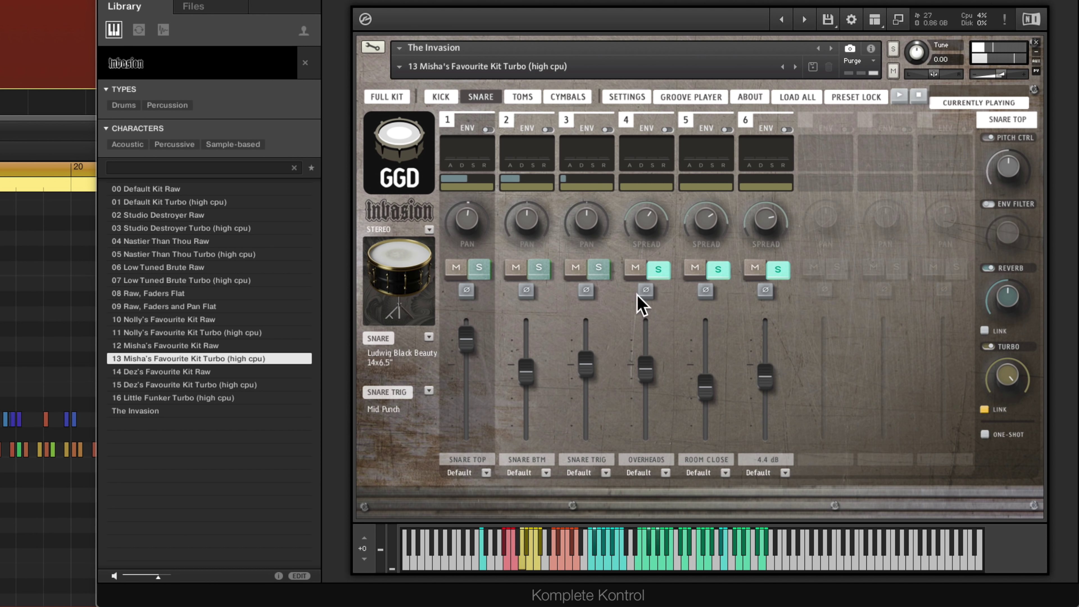
Add the Snare Top, Snare Btm and Snare Trig channels to the solo and raise the Snare Btm fader slightly
{"action": "left_click", "coordinate": [480, 269]}
{"action": "left_click", "coordinate": [538, 269]}
{"action": "left_click", "coordinate": [598, 268]}
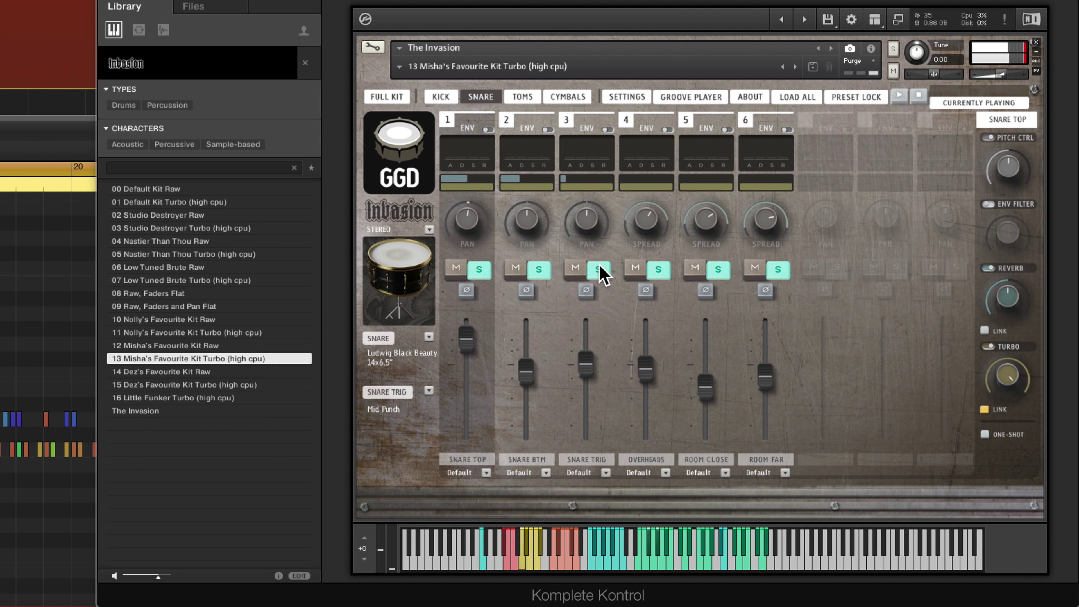
{"action": "scroll", "coordinate": [525, 368], "scroll_direction": "up", "scroll_amount": 5}
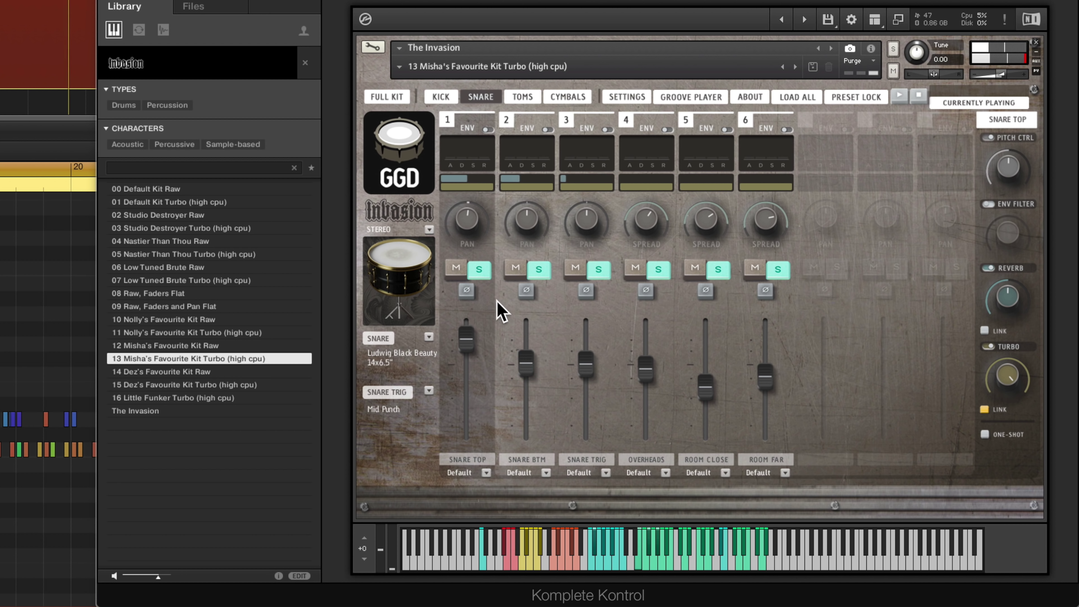
Take the solo off all six snare channels and return to the full kit view
{"action": "left_click", "coordinate": [479, 268]}
{"action": "left_click", "coordinate": [538, 269]}
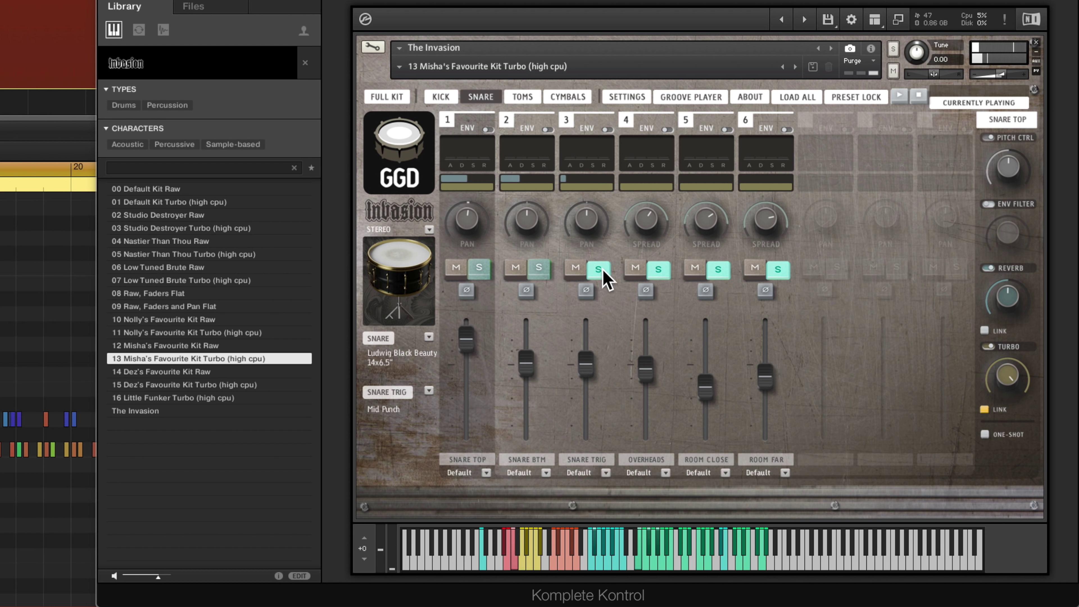
{"action": "left_click", "coordinate": [598, 269]}
{"action": "left_click", "coordinate": [658, 268]}
{"action": "left_click", "coordinate": [718, 269]}
{"action": "left_click", "coordinate": [778, 269]}
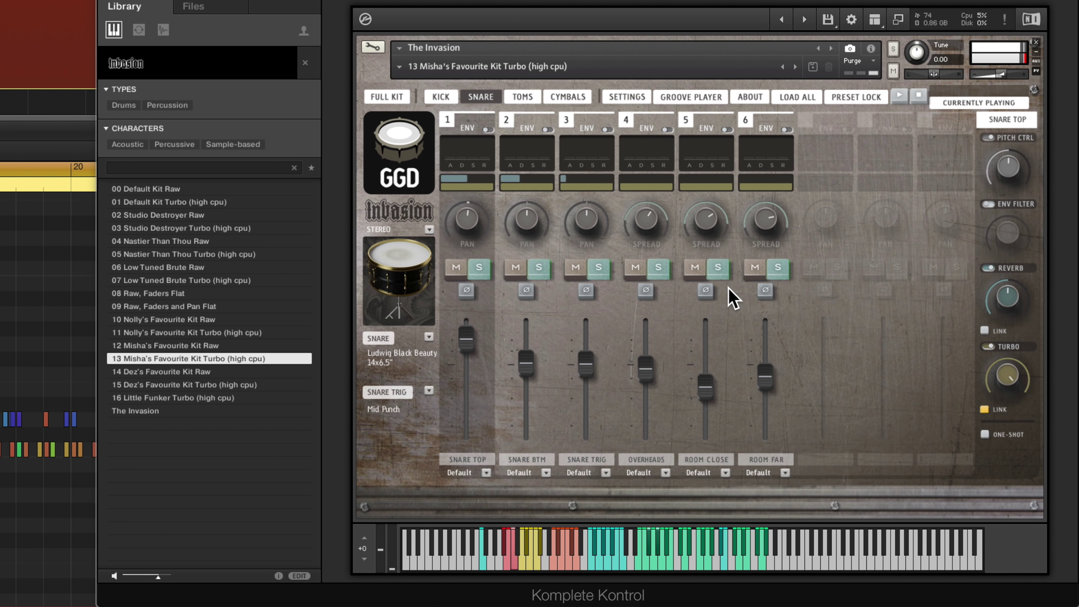
{"action": "left_click", "coordinate": [391, 97]}
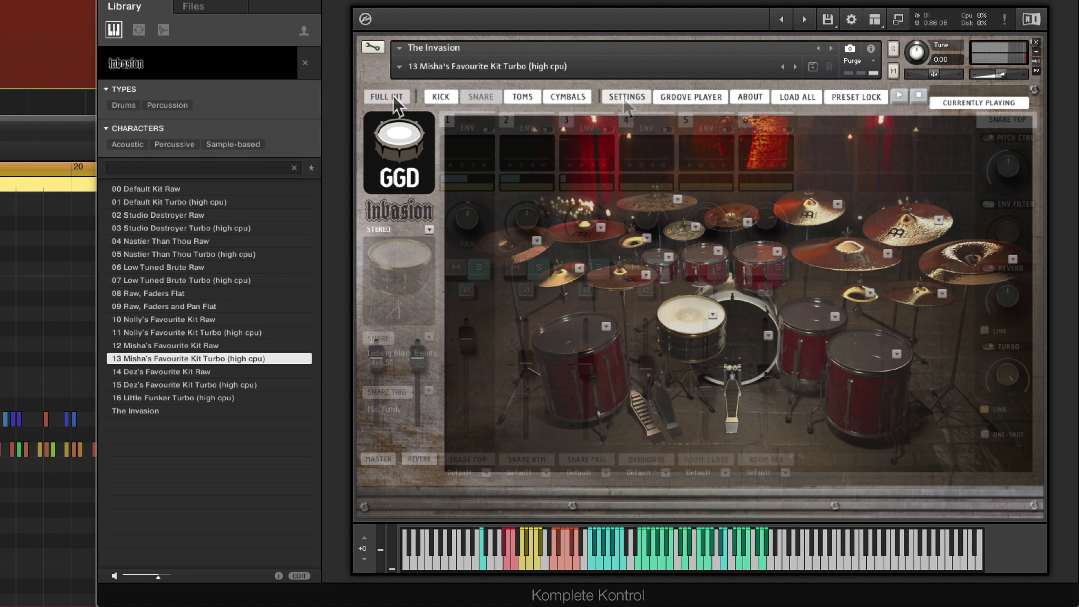
Solo the Kick Sum and Kick Trig channels on the kick mixer page and try the kick's pitch control
{"action": "left_click", "coordinate": [442, 97]}
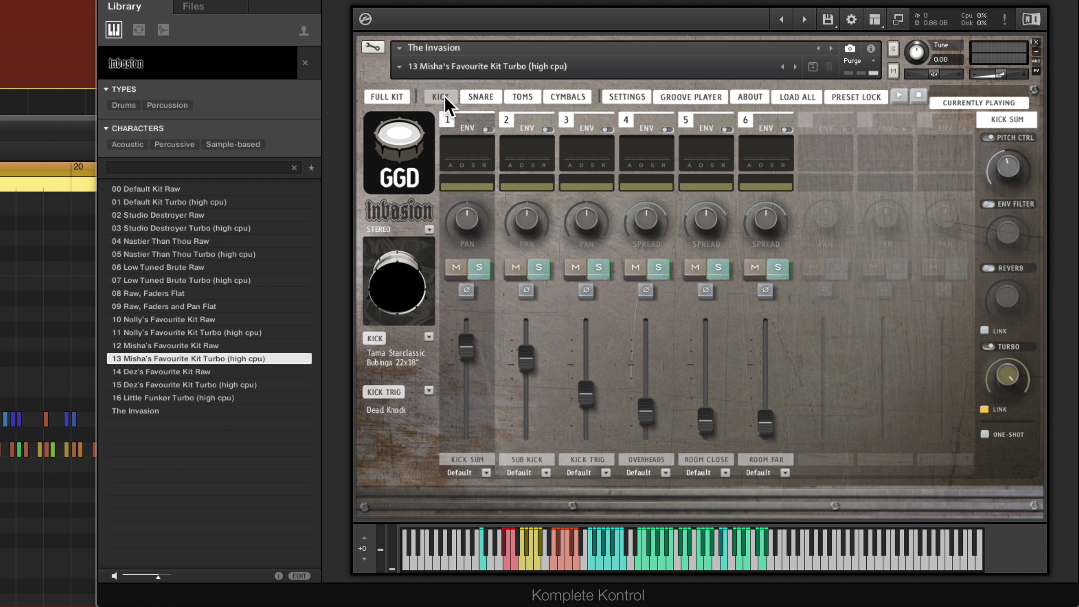
{"action": "left_click", "coordinate": [479, 269]}
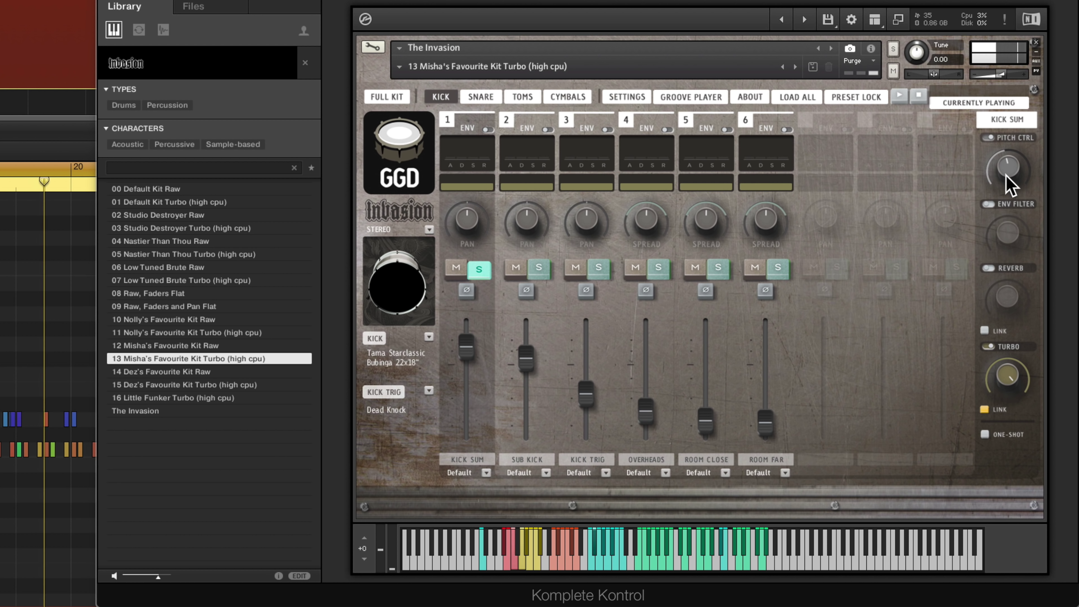
{"action": "left_click", "coordinate": [990, 137]}
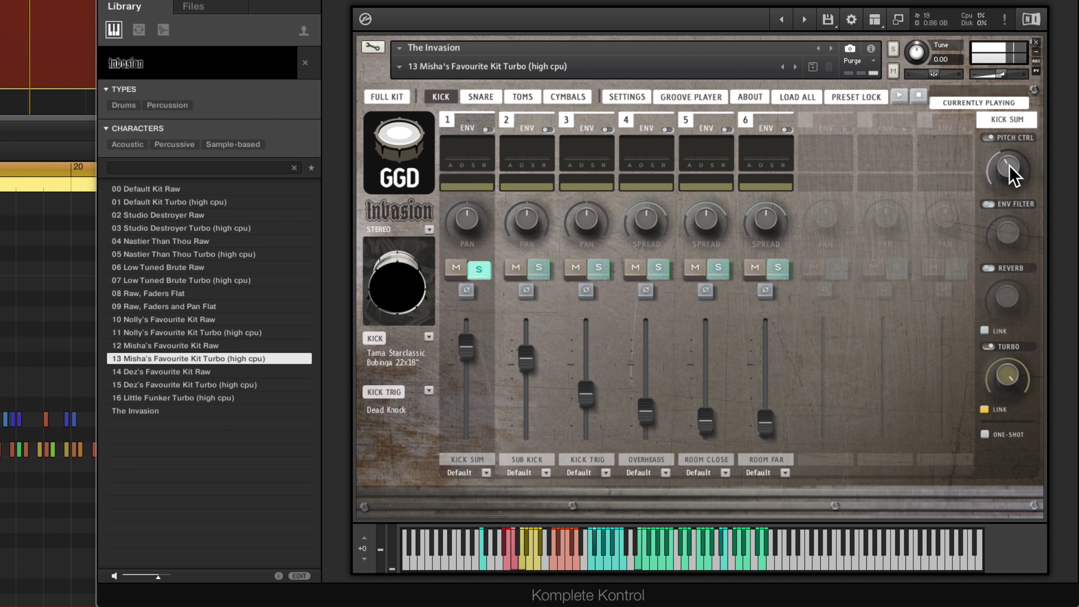
{"action": "left_click", "coordinate": [600, 269]}
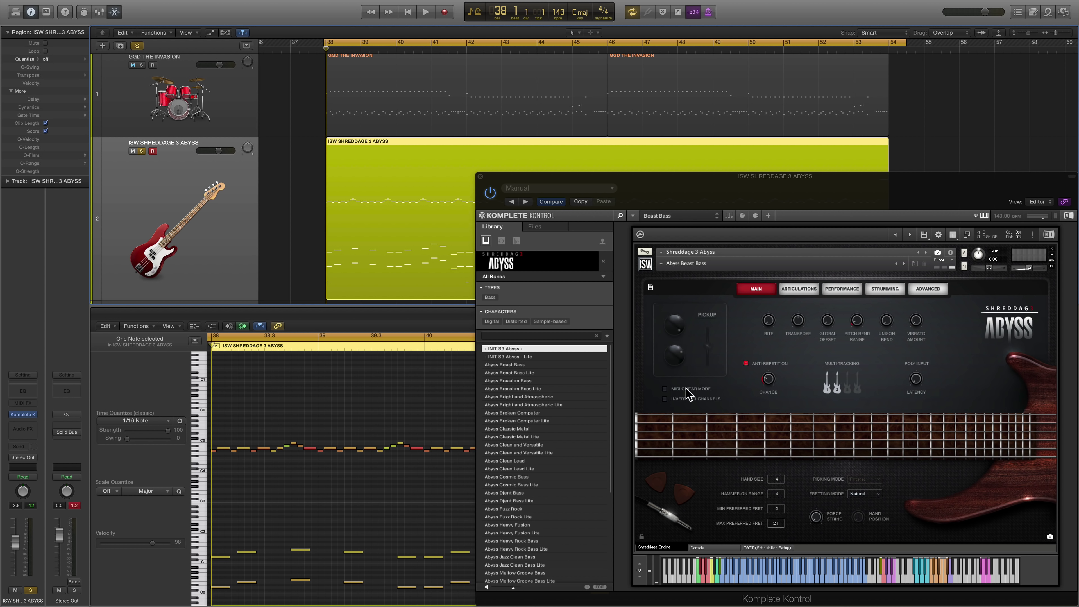
Preview Shreddage 3 Abyss bass presets in the library, from Abyss Beast Bass down to Abyss Classic Metal
{"action": "left_click", "coordinate": [519, 364]}
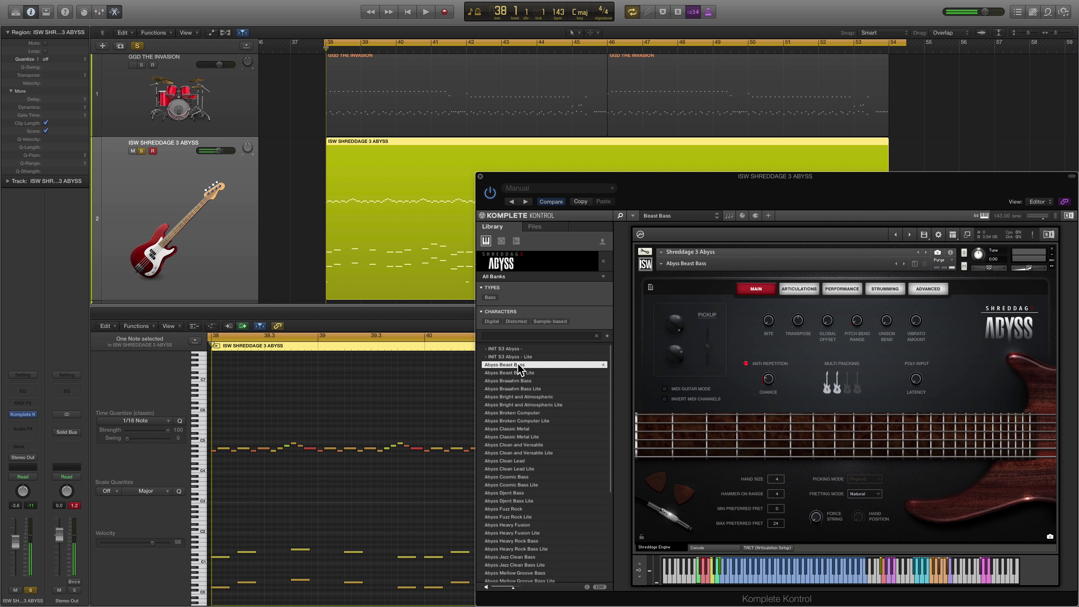
{"action": "left_click", "coordinate": [518, 381]}
{"action": "left_click", "coordinate": [519, 404]}
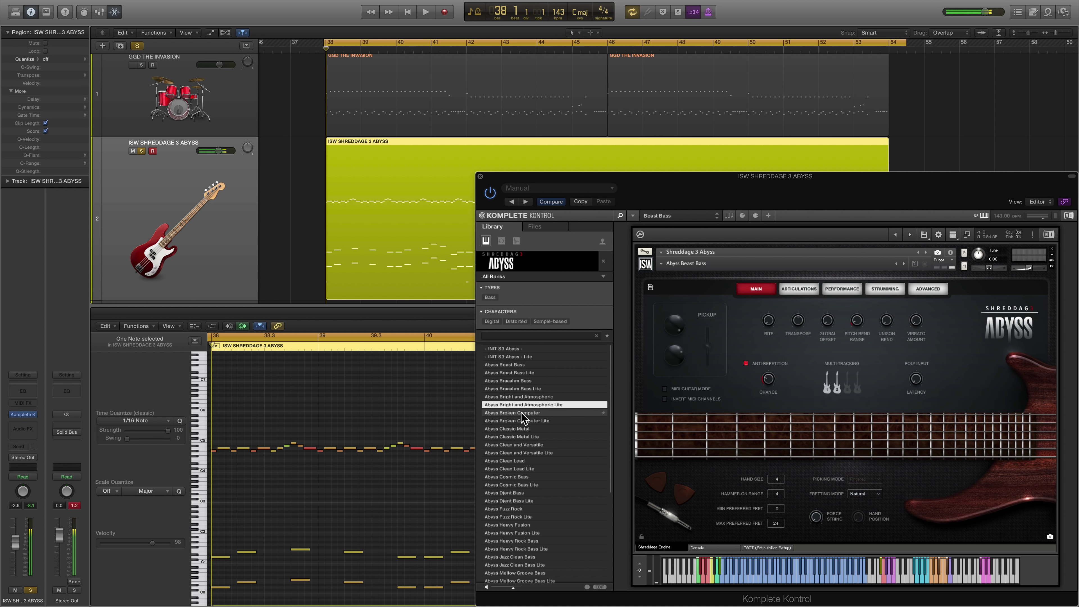
{"action": "left_click", "coordinate": [519, 427]}
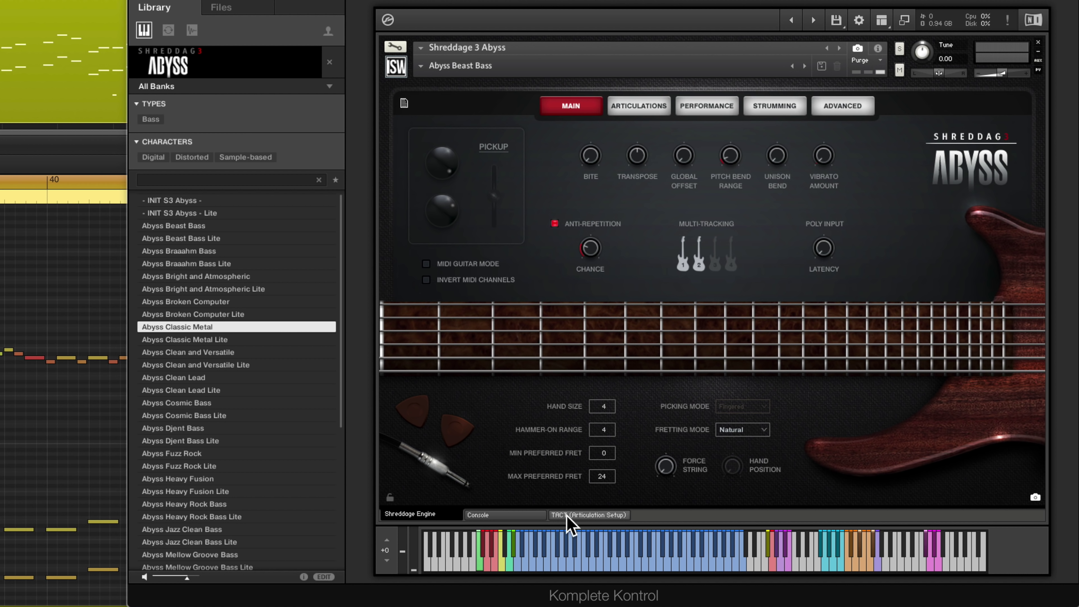
Inspect the settings of the effects on the bass's master channel in the console, from Lo-Fi to Analog EQ
{"action": "left_click", "coordinate": [526, 516]}
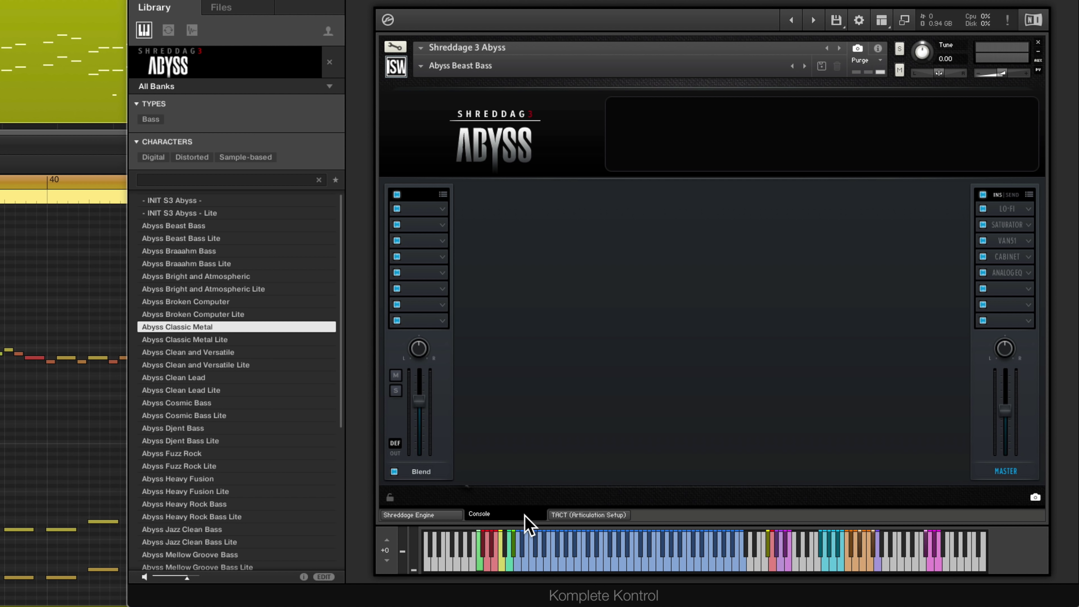
{"action": "left_click", "coordinate": [1011, 209]}
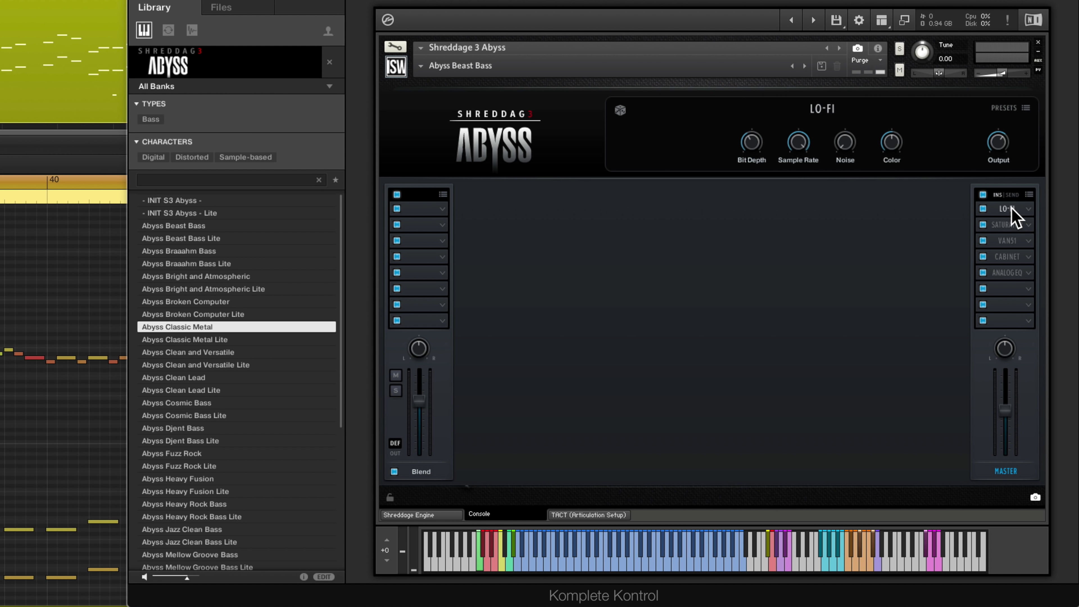
{"action": "left_click", "coordinate": [1008, 222]}
{"action": "left_click", "coordinate": [1007, 236]}
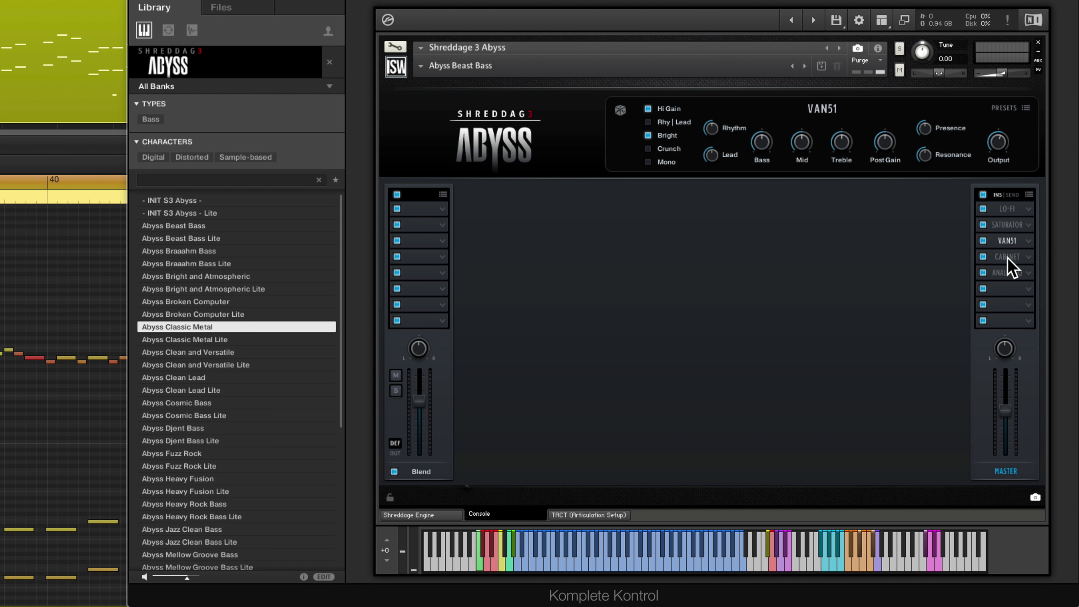
{"action": "left_click", "coordinate": [1008, 266]}
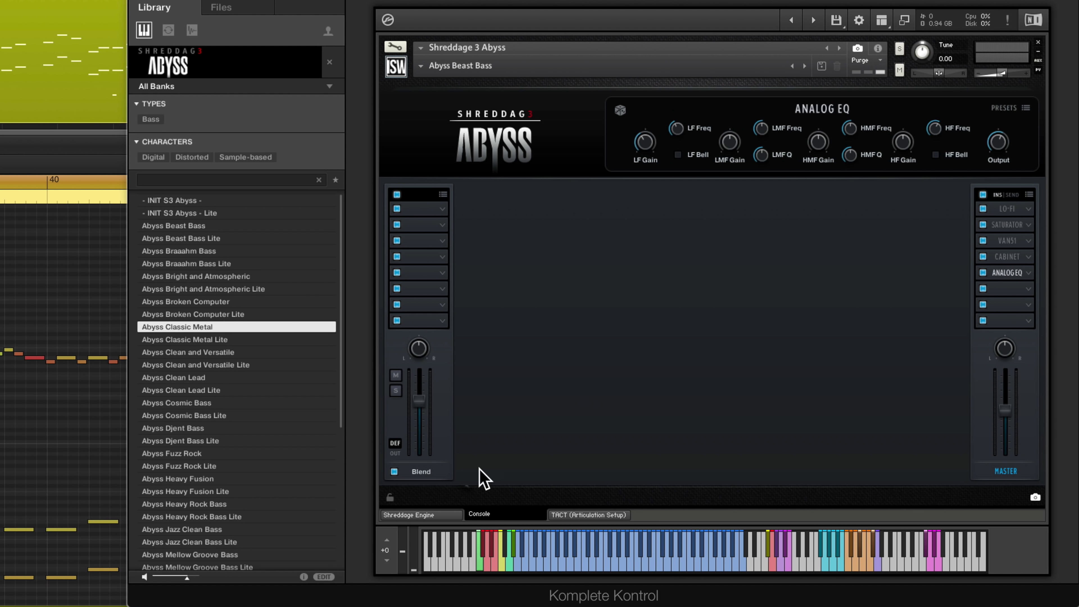
Return to the Shreddage Engine page, try the capo at fret 5 on the bass neck, and remove it
{"action": "left_click", "coordinate": [430, 515]}
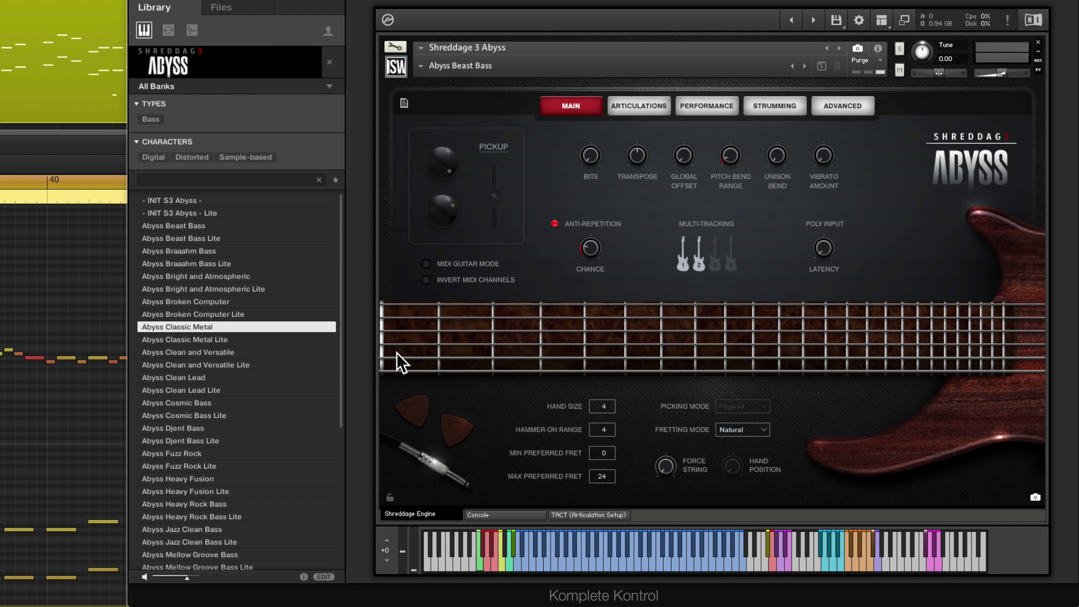
{"action": "left_click_drag", "start_coordinate": [397, 359], "coordinate": [506, 354]}
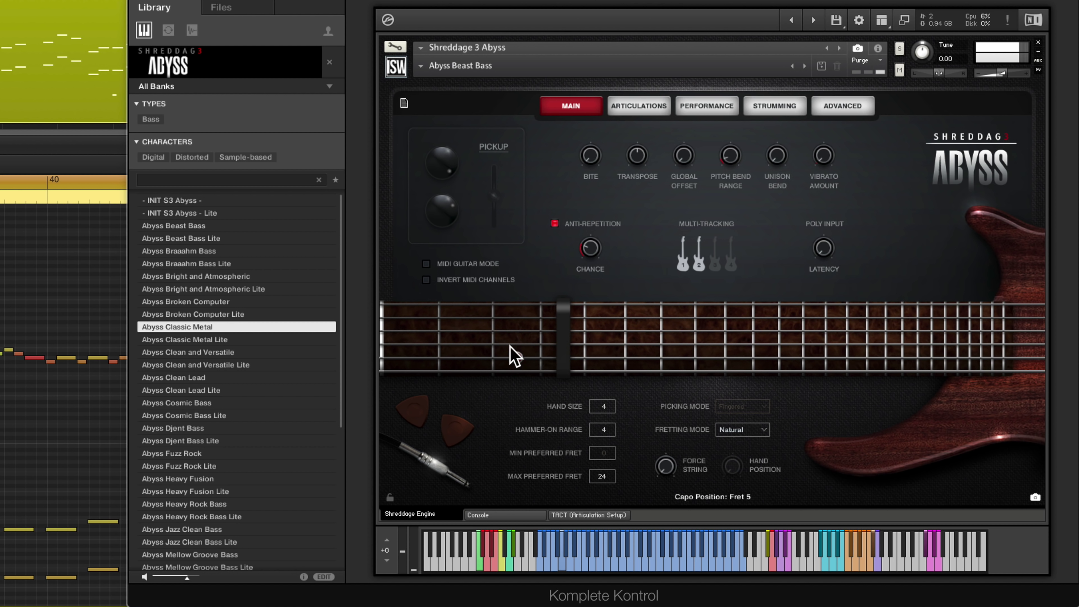
{"action": "left_click_drag", "start_coordinate": [519, 356], "coordinate": [378, 391]}
{"action": "left_click_drag", "start_coordinate": [663, 474], "coordinate": [679, 543]}
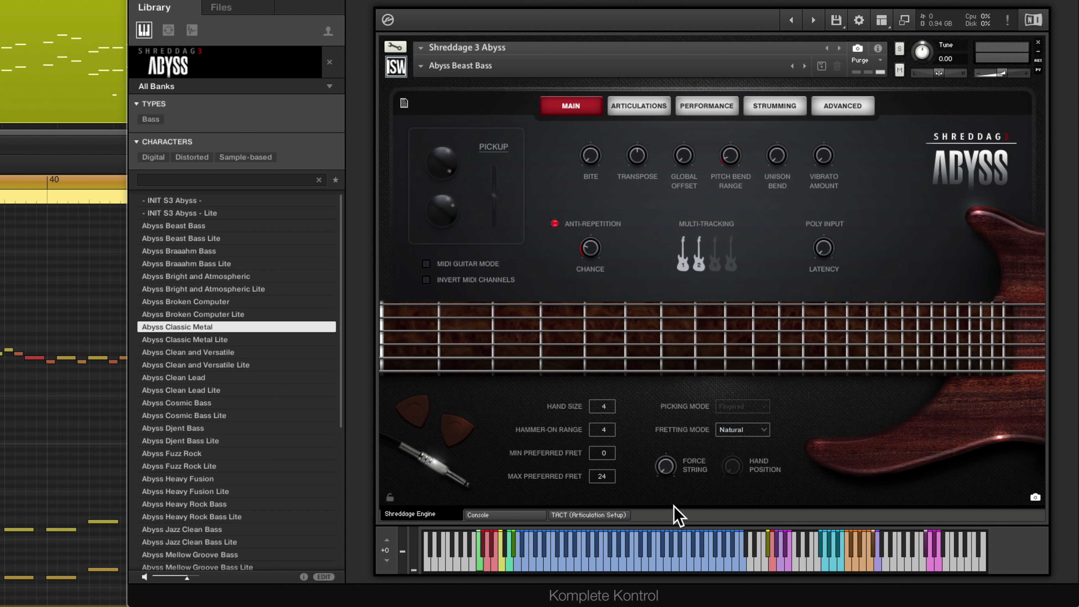
Raise the bass's multi-tracking to four guitars and load the Abyss Modern Metal preset
{"action": "left_click", "coordinate": [699, 259]}
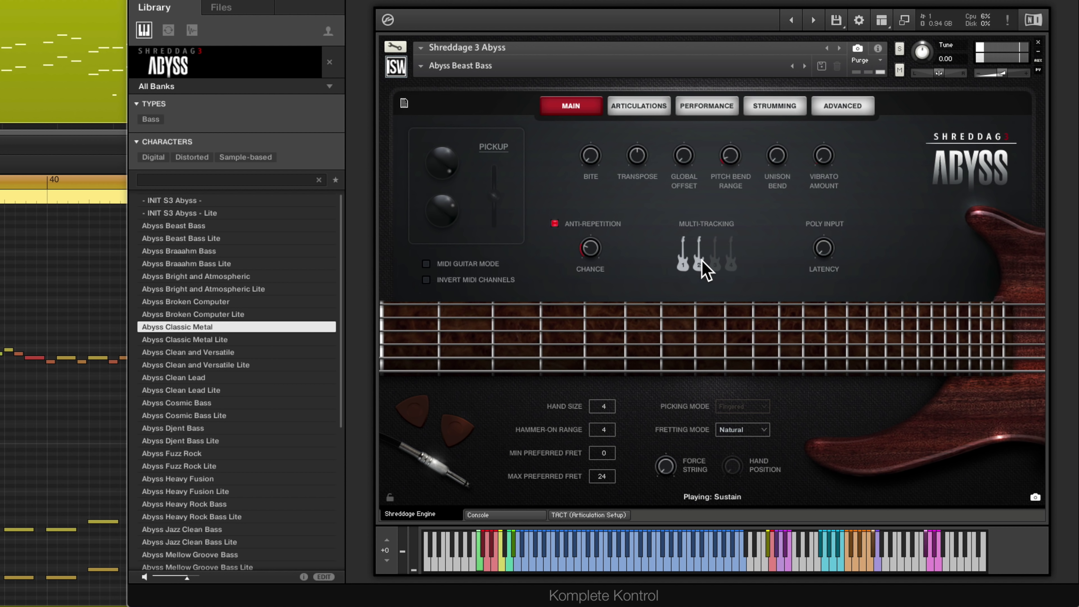
{"action": "left_click", "coordinate": [714, 260]}
{"action": "left_click", "coordinate": [730, 261]}
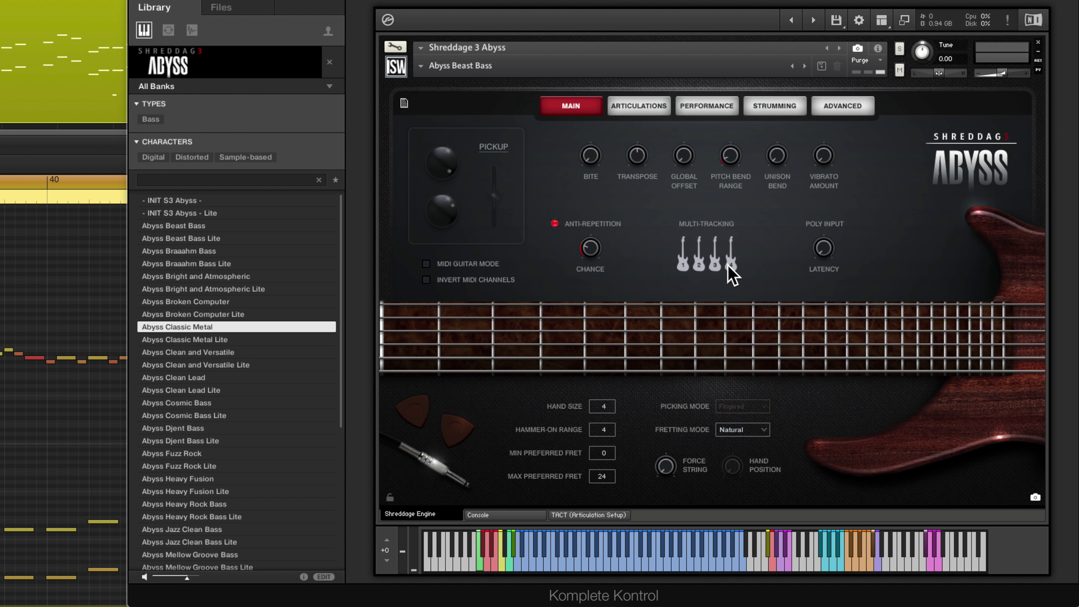
{"action": "scroll", "coordinate": [258, 474], "scroll_direction": "down", "scroll_amount": 5}
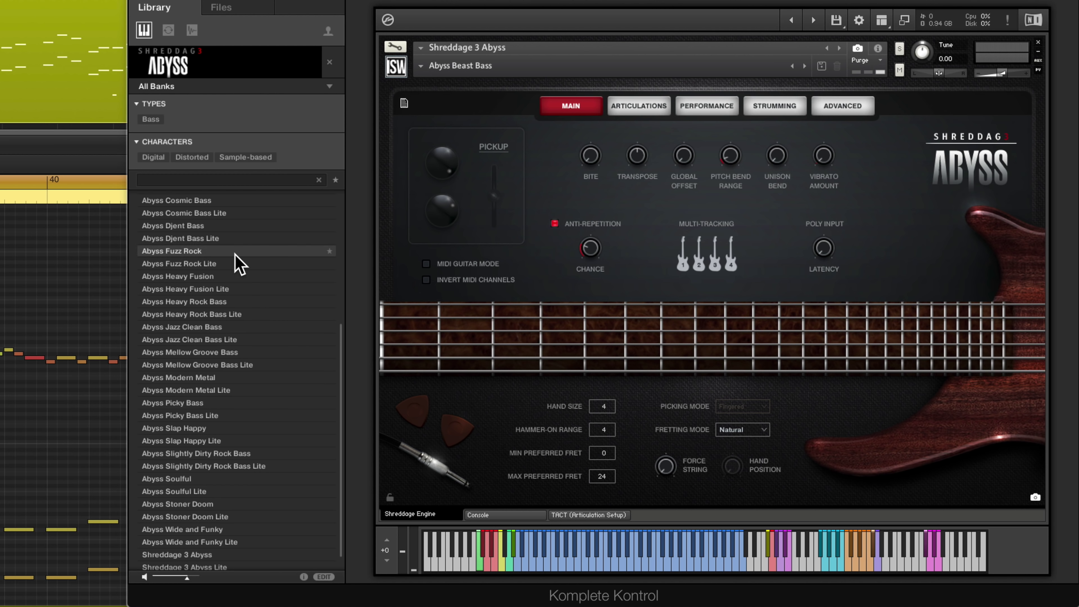
{"action": "left_click", "coordinate": [215, 379]}
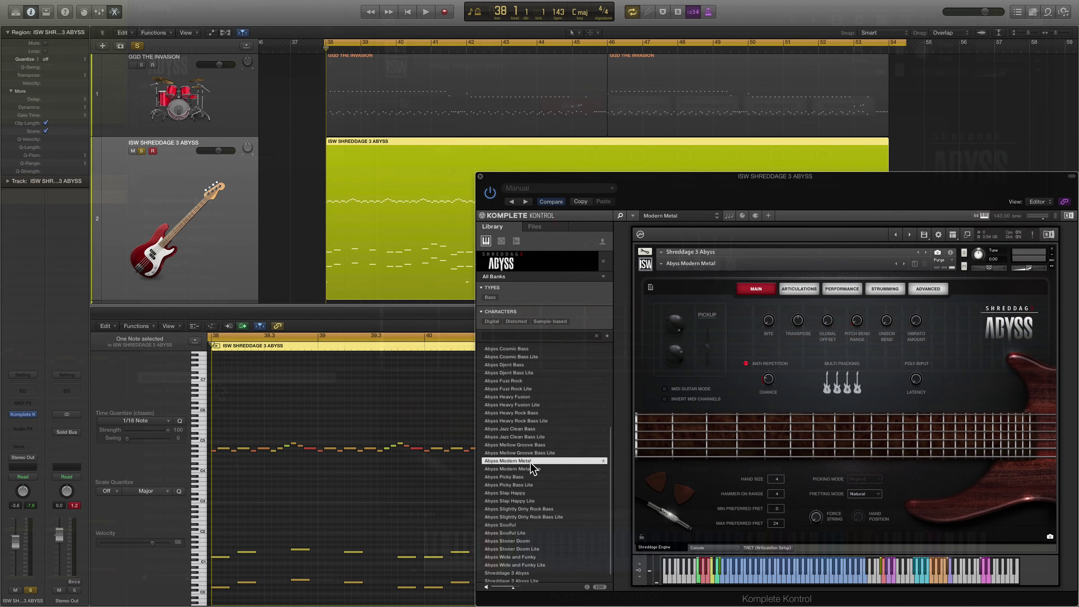
Play the bass with and without the drum track soloed alongside it, and open the bass's strumming settings
{"action": "left_click", "coordinate": [142, 65]}
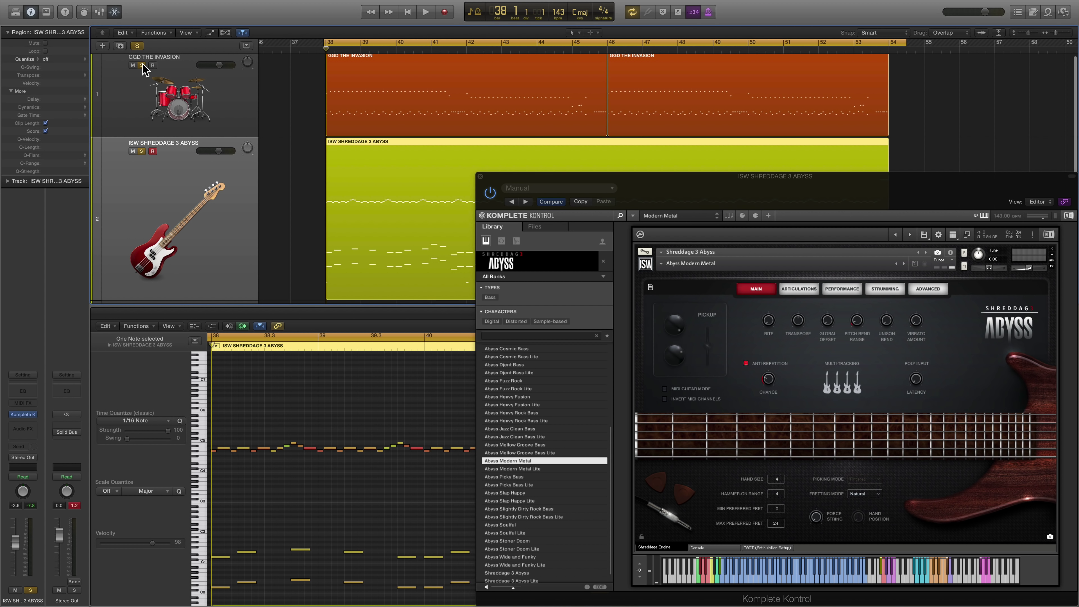
{"action": "key", "text": "space"}
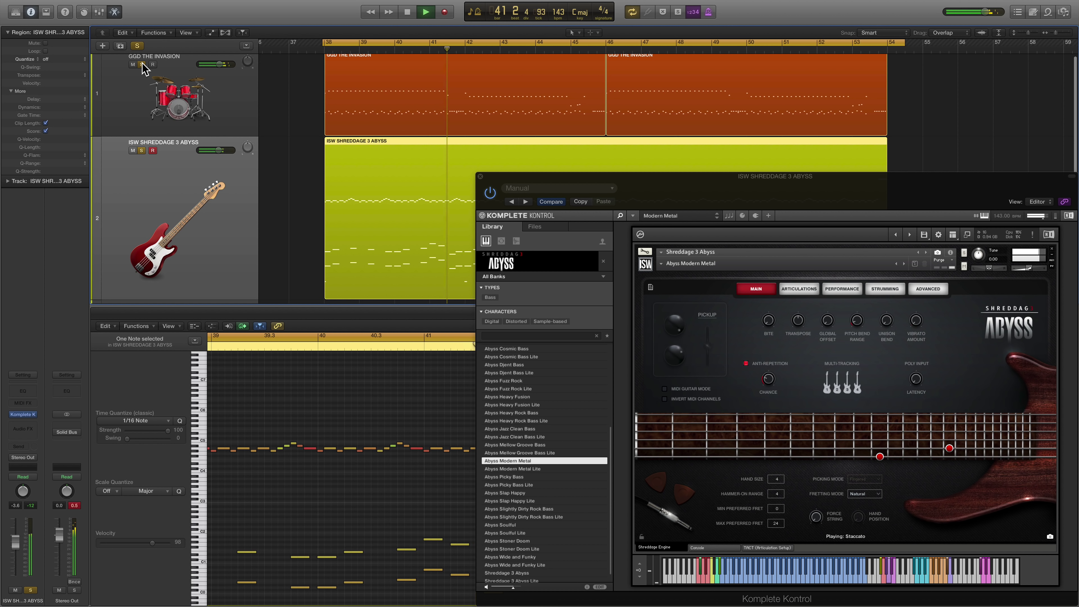
{"action": "scroll", "coordinate": [143, 65], "scroll_direction": "down", "scroll_amount": 1}
{"action": "left_click", "coordinate": [142, 65]}
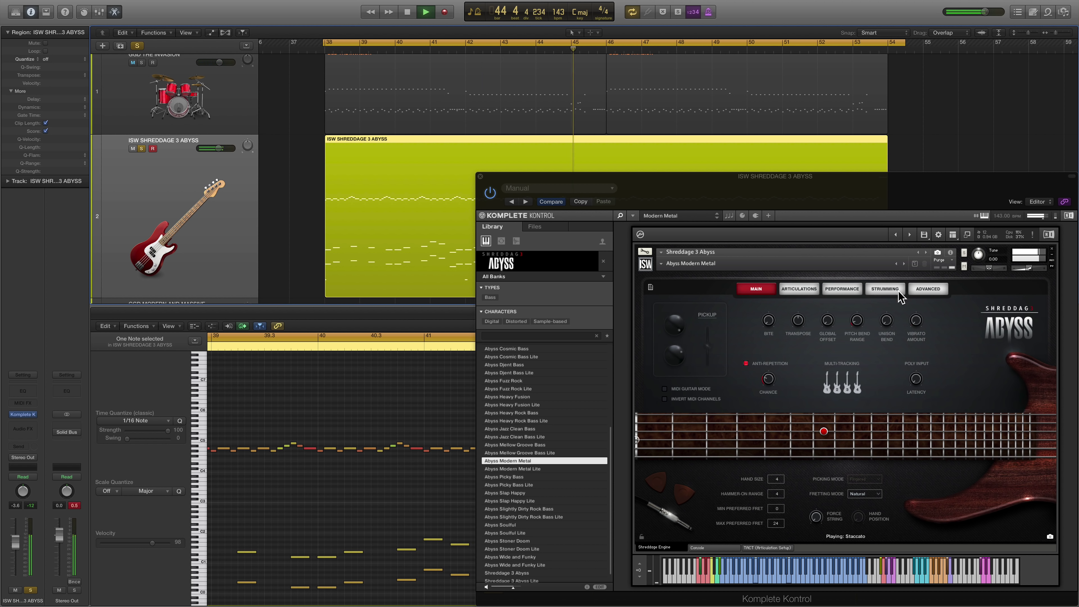
{"action": "left_click", "coordinate": [888, 290]}
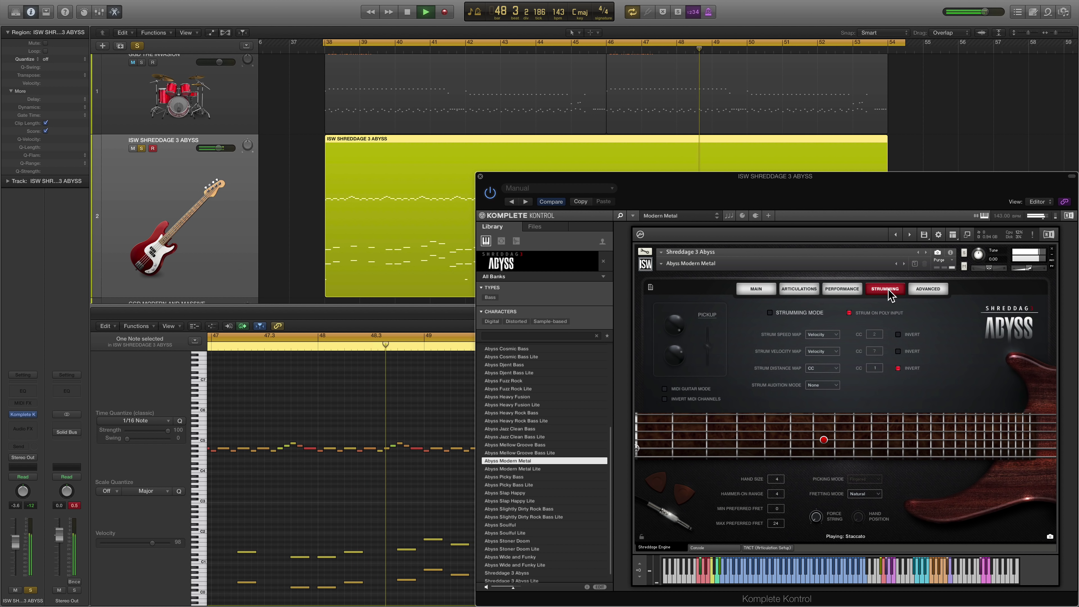
{"action": "key", "text": "space"}
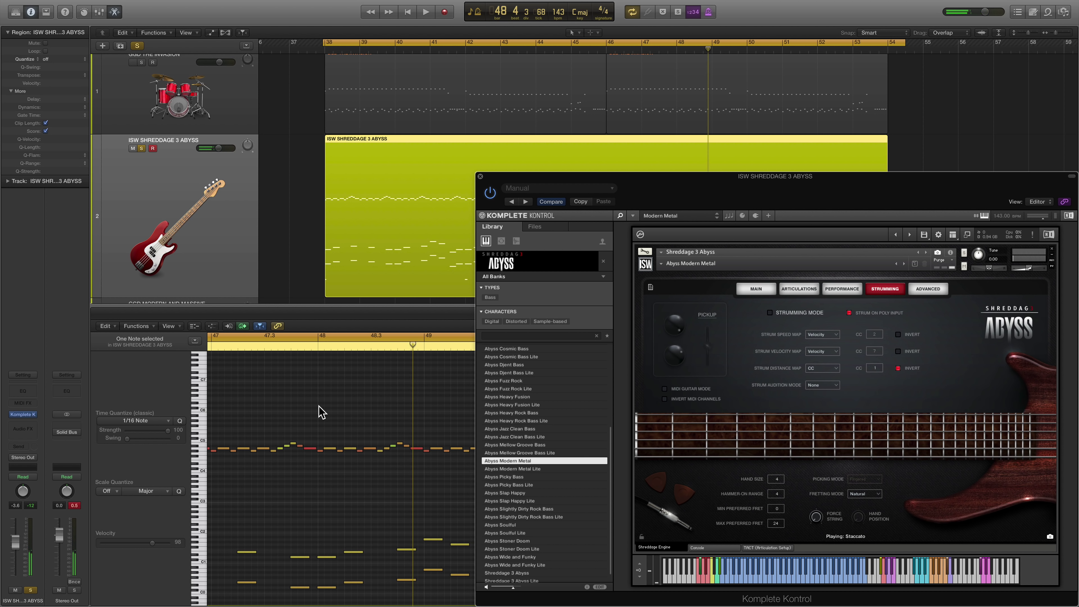
Select all notes of the bass region in the piano roll and set their time quantize to 1/32 Note
{"action": "scroll", "coordinate": [329, 450], "scroll_direction": "right", "scroll_amount": 1}
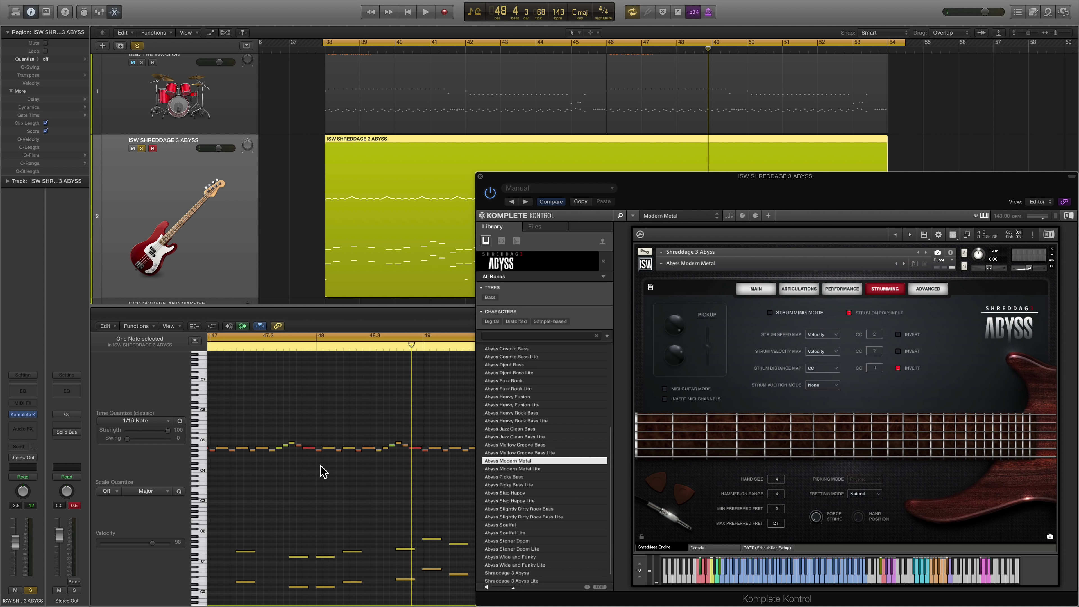
{"action": "key", "text": "super+Right"}
{"action": "key", "text": "super+Right"}
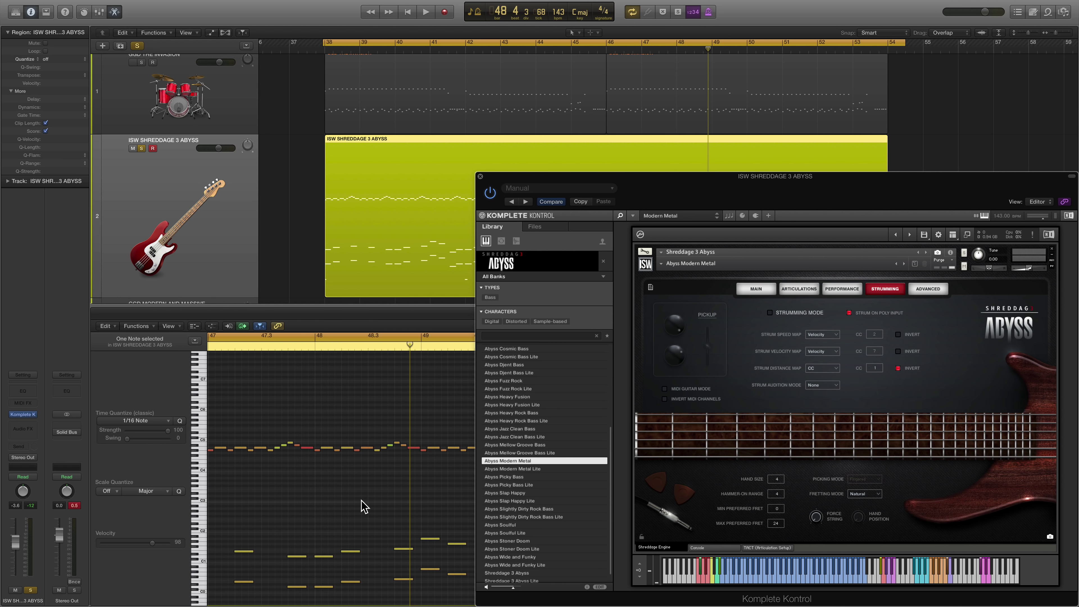
{"action": "key", "text": "super+Down"}
{"action": "key", "text": "super+Down"}
{"action": "scroll", "coordinate": [362, 502], "scroll_direction": "up", "scroll_amount": 5}
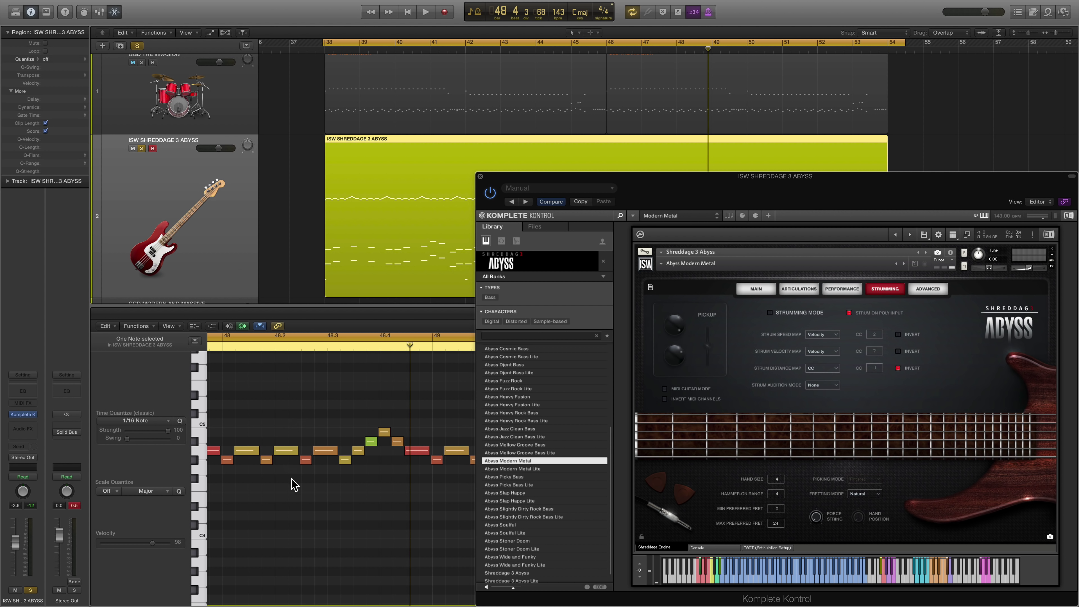
{"action": "scroll", "coordinate": [370, 497], "scroll_direction": "up", "scroll_amount": 1}
{"action": "scroll", "coordinate": [369, 497], "scroll_direction": "right", "scroll_amount": 1}
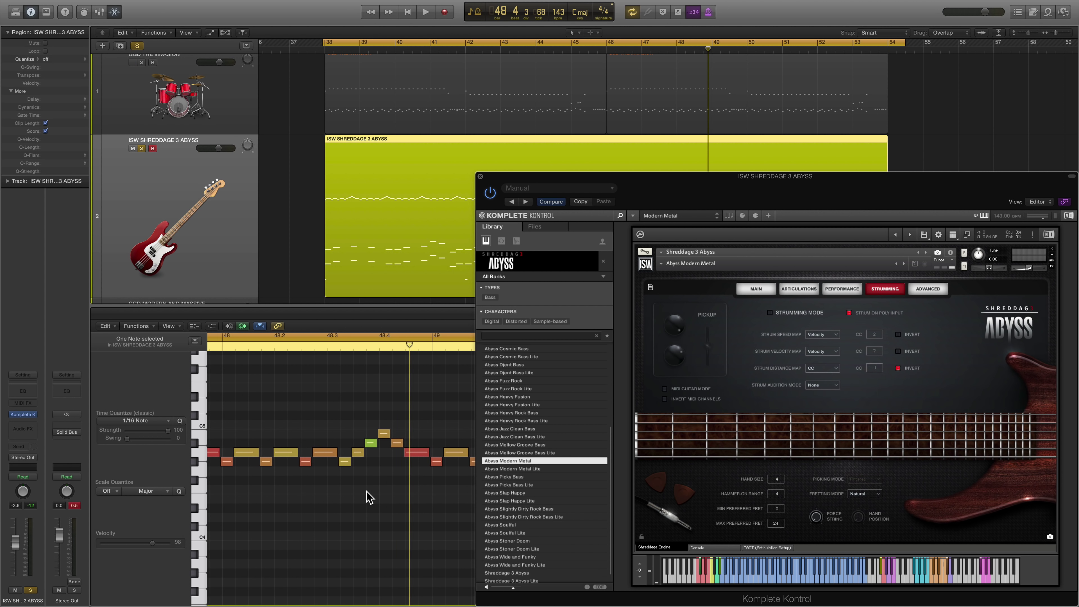
{"action": "key", "text": "super+a"}
{"action": "key", "text": "z"}
{"action": "left_click", "coordinate": [170, 422]}
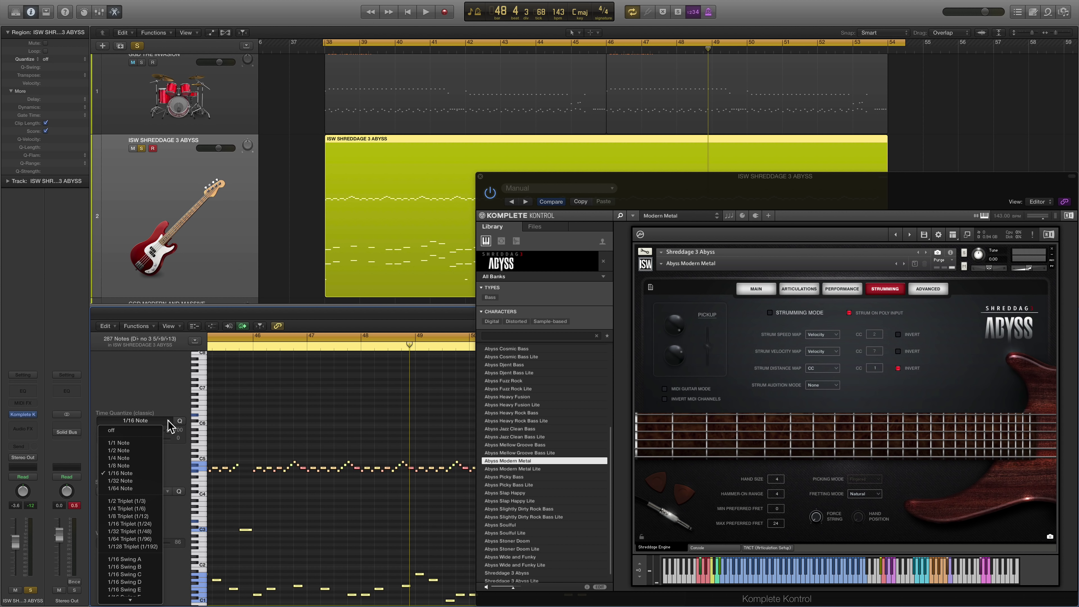
{"action": "left_click", "coordinate": [178, 431]}
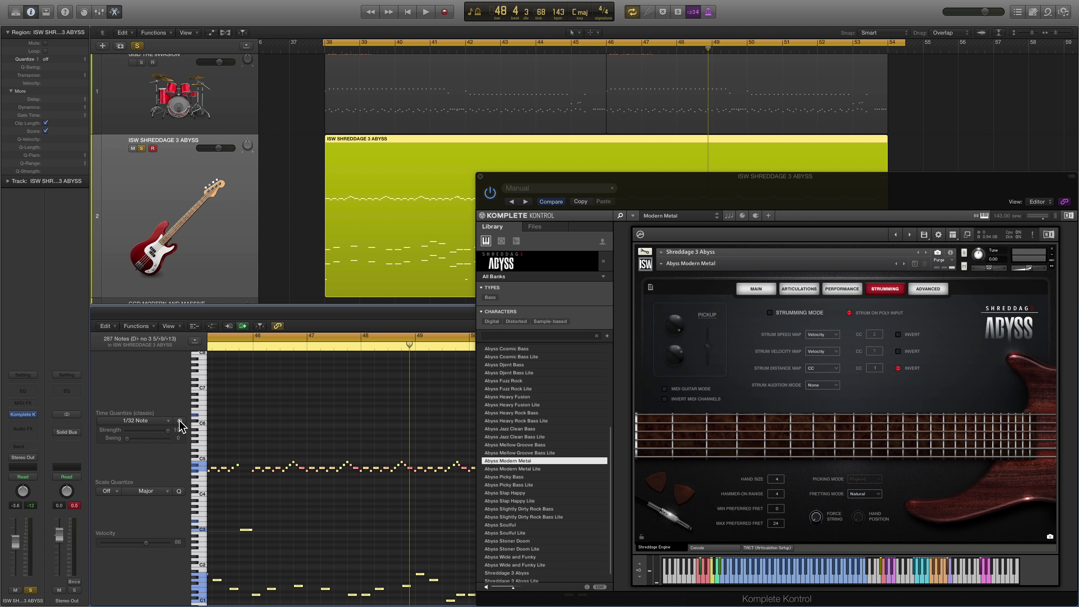
Play back the quantized bass part and open the bass's performance settings
{"action": "key", "text": "space"}
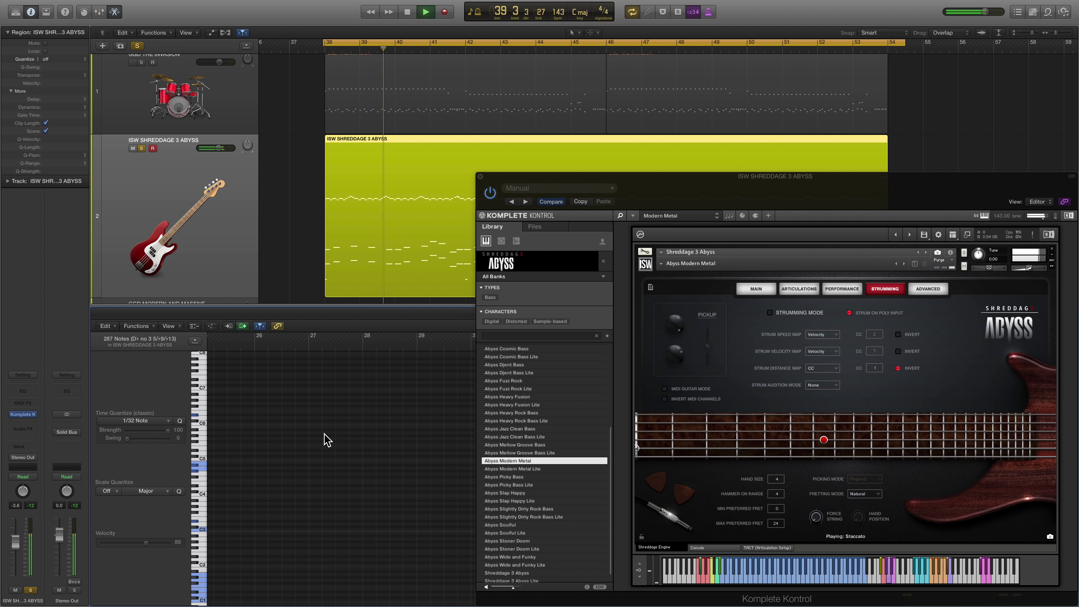
{"action": "key", "text": "space"}
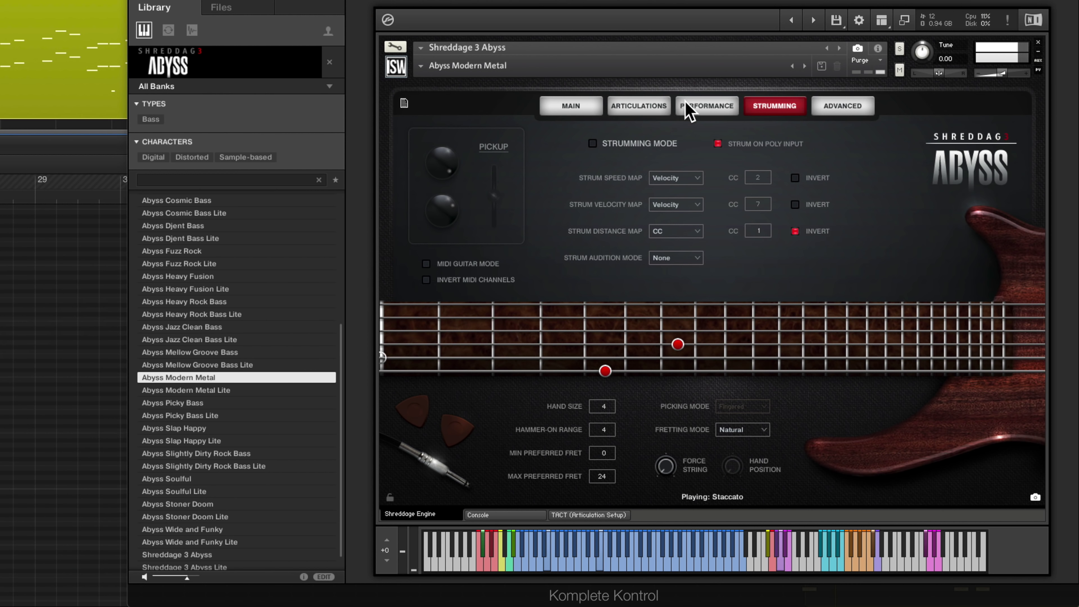
{"action": "left_click", "coordinate": [834, 291]}
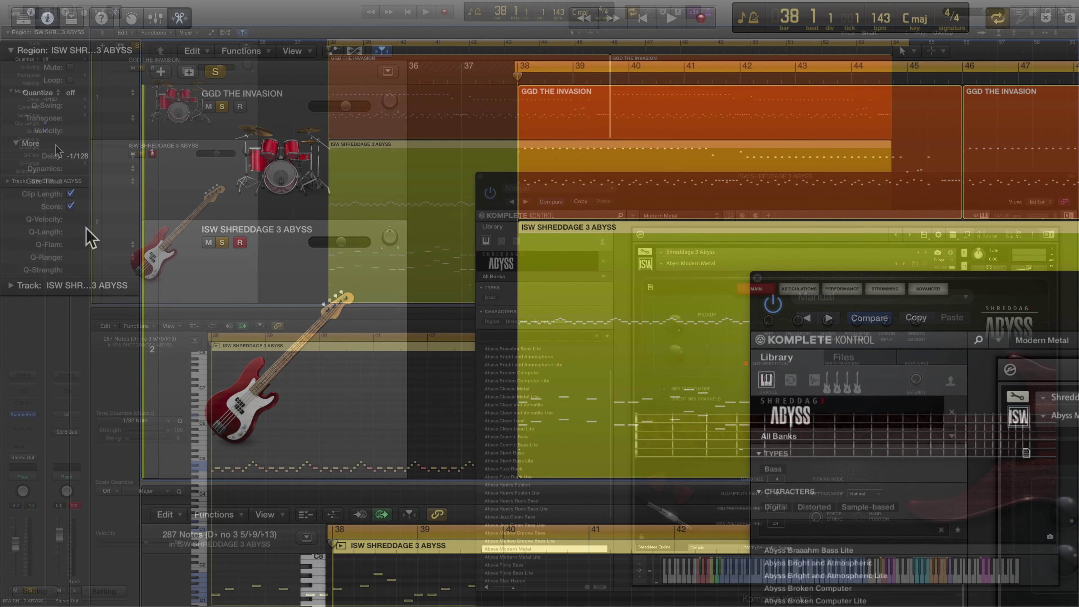
Play the bass and drum parts together, turn off cycling, and close the bass instrument window
{"action": "key", "text": "space"}
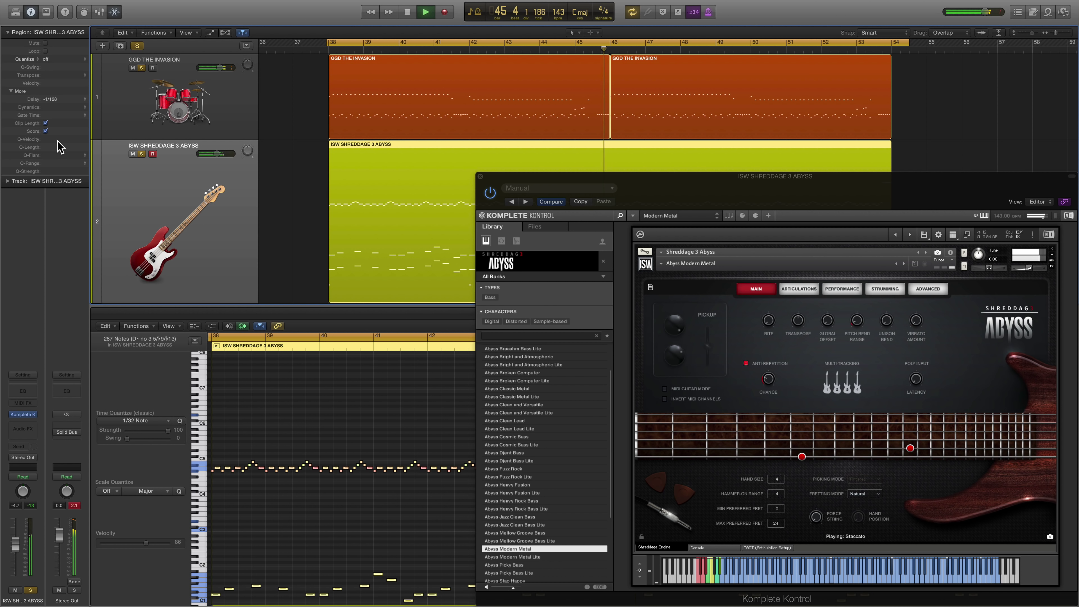
{"action": "key", "text": "c"}
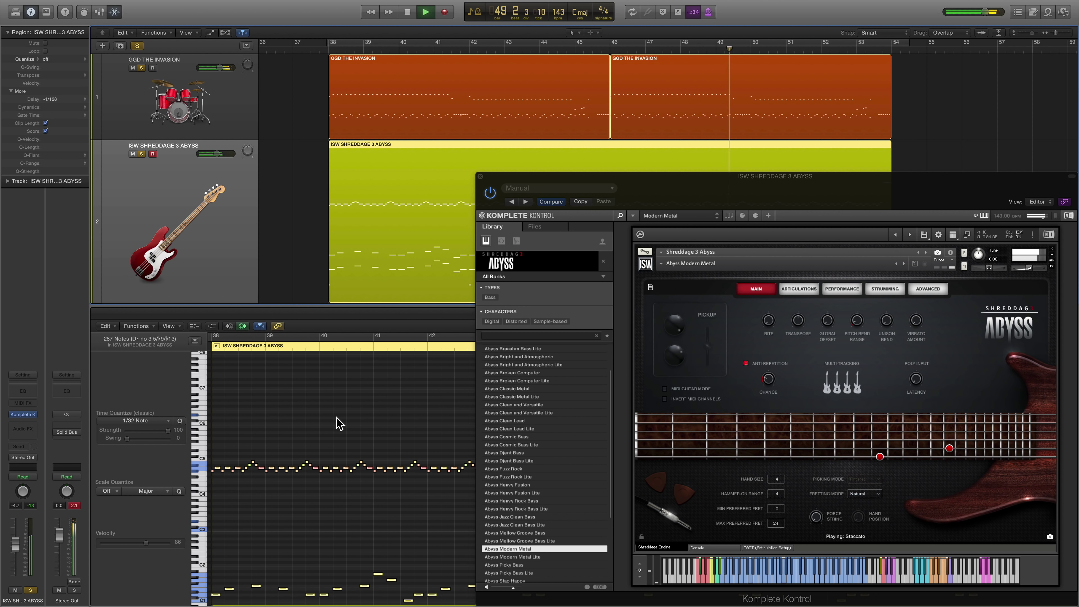
{"action": "left_click", "coordinate": [481, 175]}
{"action": "scroll", "coordinate": [682, 529], "scroll_direction": "right", "scroll_amount": 10}
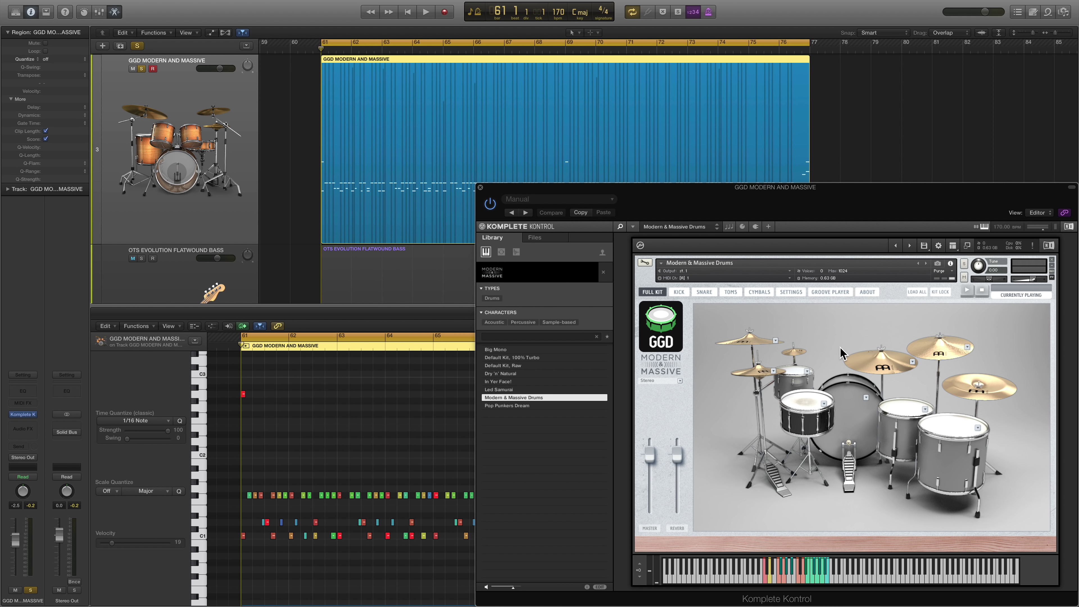
Browse the Modern & Massive presets Dry 'n' Natural, Led Samurai and Pop Punkers Dream, ending on Modern & Massive Drums
{"action": "left_click", "coordinate": [187, 280]}
{"action": "left_click", "coordinate": [187, 133]}
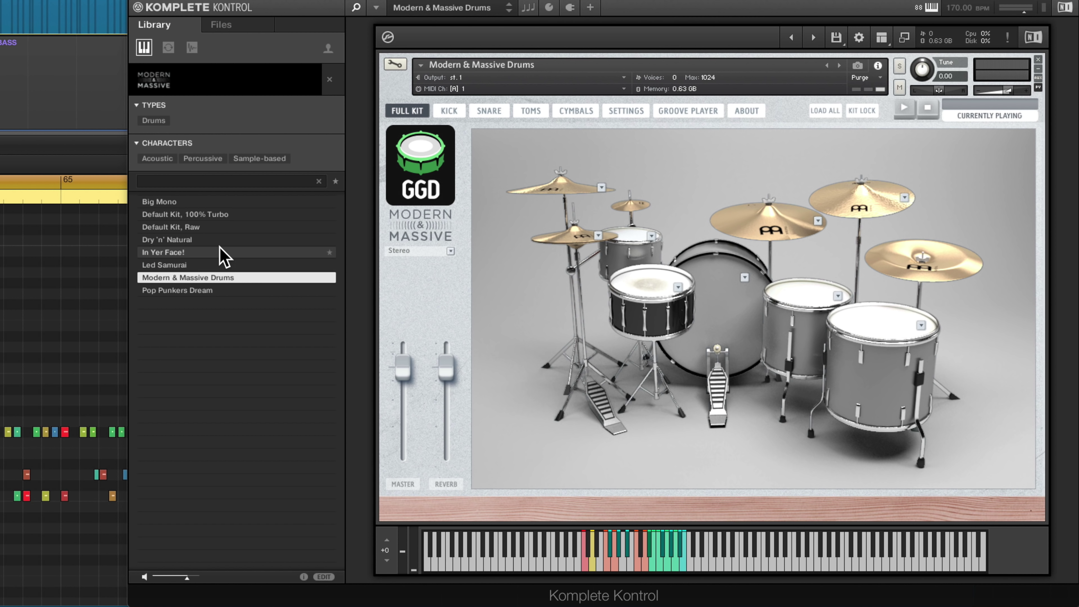
{"action": "left_click", "coordinate": [220, 240]}
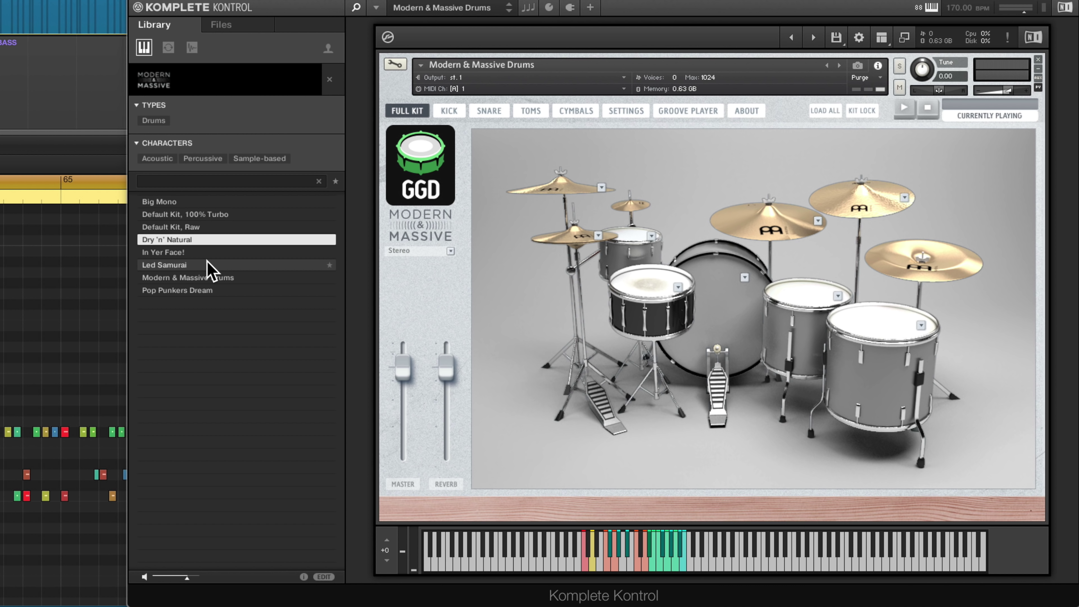
{"action": "left_click", "coordinate": [208, 265]}
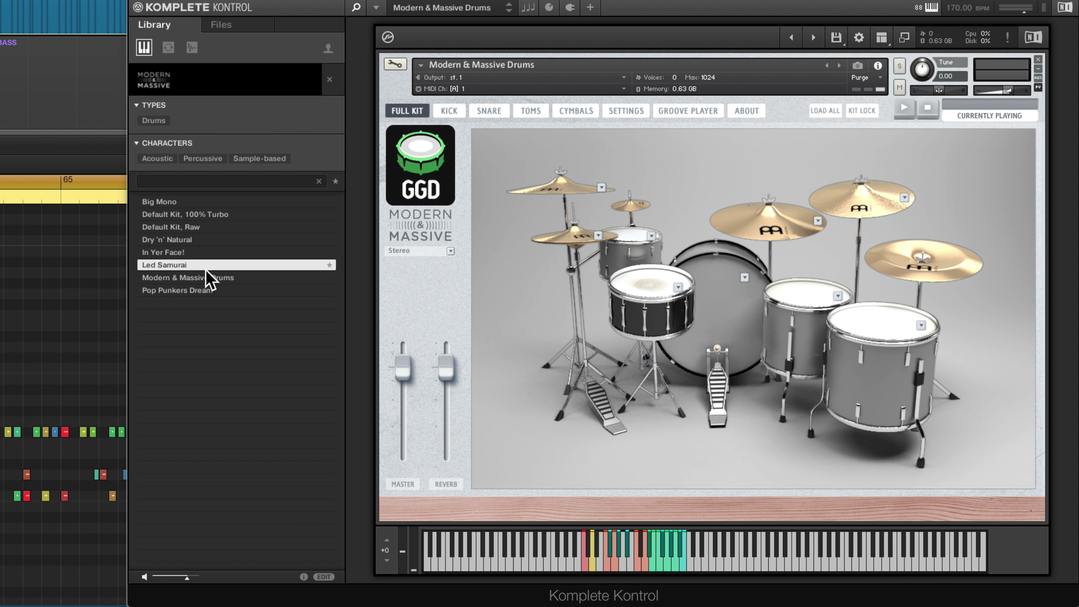
{"action": "left_click", "coordinate": [198, 289]}
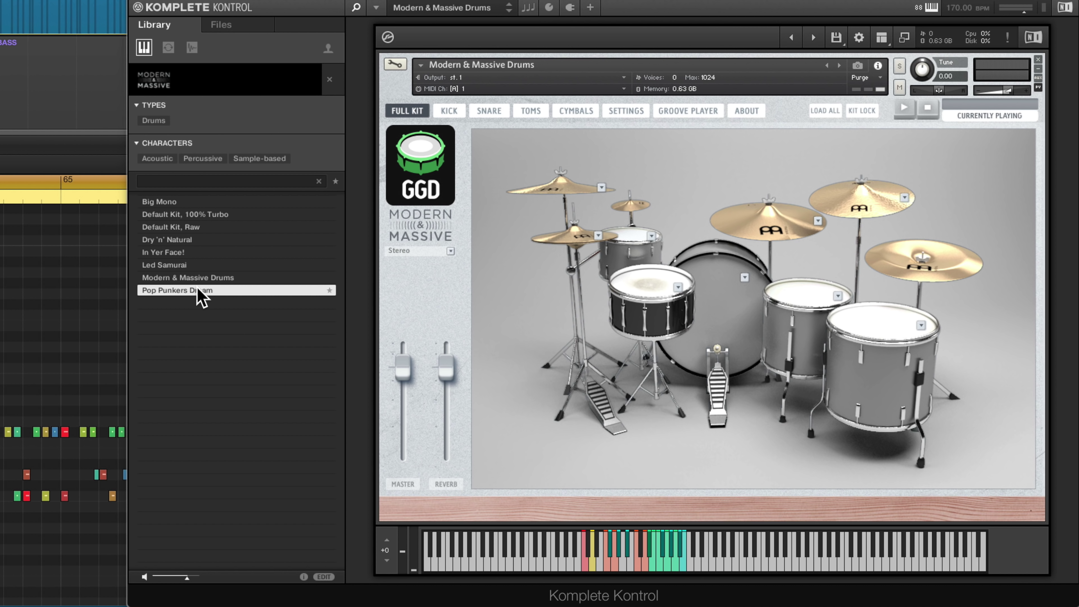
{"action": "left_click", "coordinate": [210, 279]}
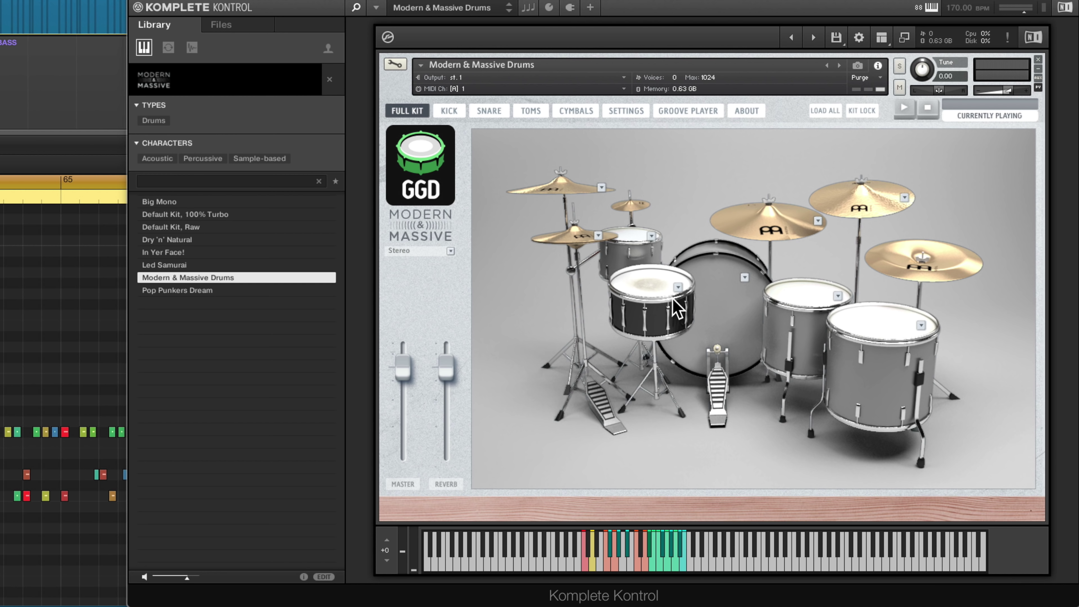
Audition several snares for the kit and load the Ludwig Supraphonic C-O-B Brass 14x6.5" Snare
{"action": "left_click", "coordinate": [678, 287]}
{"action": "left_click", "coordinate": [948, 332]}
{"action": "left_click", "coordinate": [948, 374]}
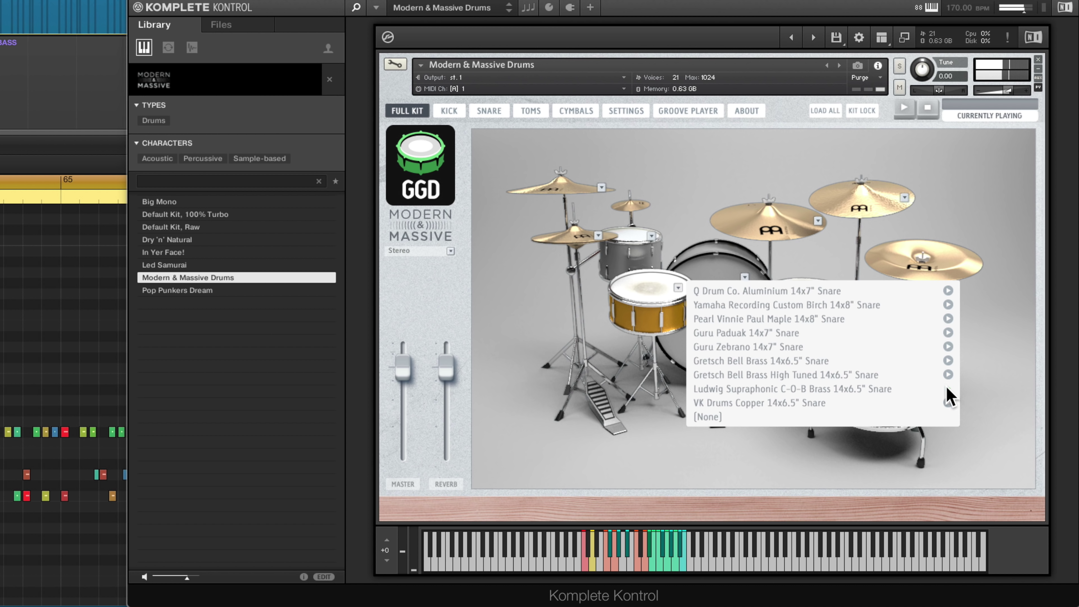
{"action": "left_click", "coordinate": [808, 389]}
Audition kick drums, load the Guru Walnut 24x14" Kick, and add some Turbo to its OH LDC channel
{"action": "left_click", "coordinate": [745, 277]}
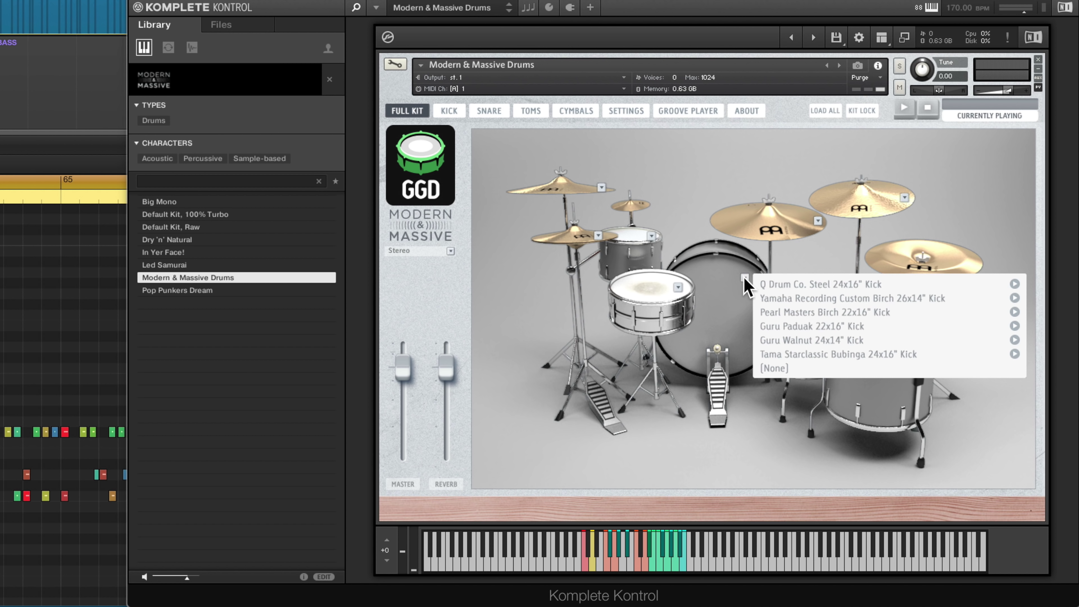
{"action": "left_click", "coordinate": [1014, 312]}
{"action": "left_click", "coordinate": [1014, 326]}
{"action": "left_click", "coordinate": [1015, 340]}
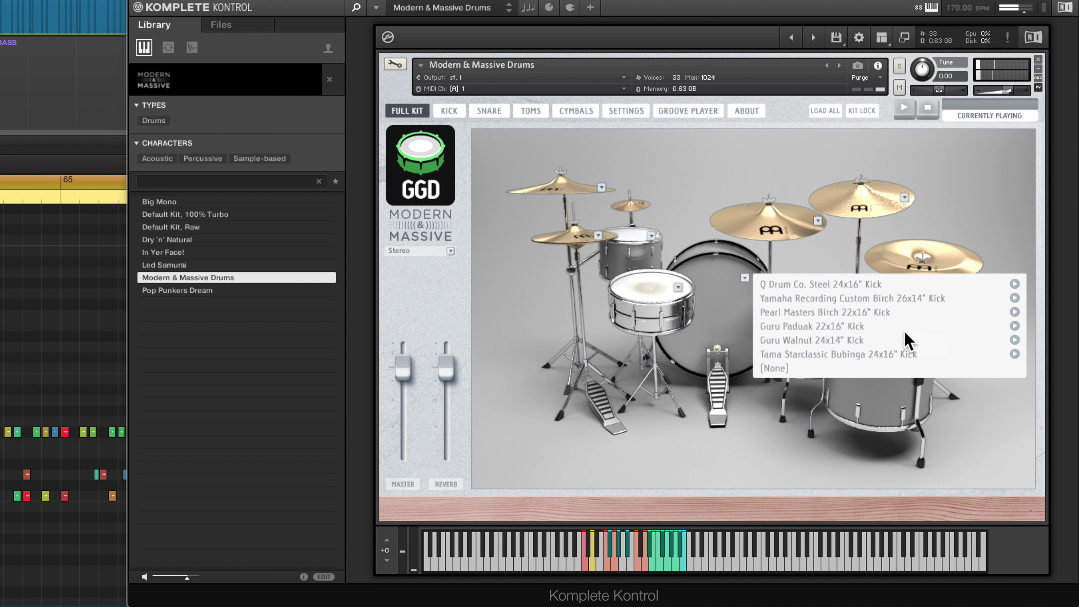
{"action": "left_click", "coordinate": [817, 341]}
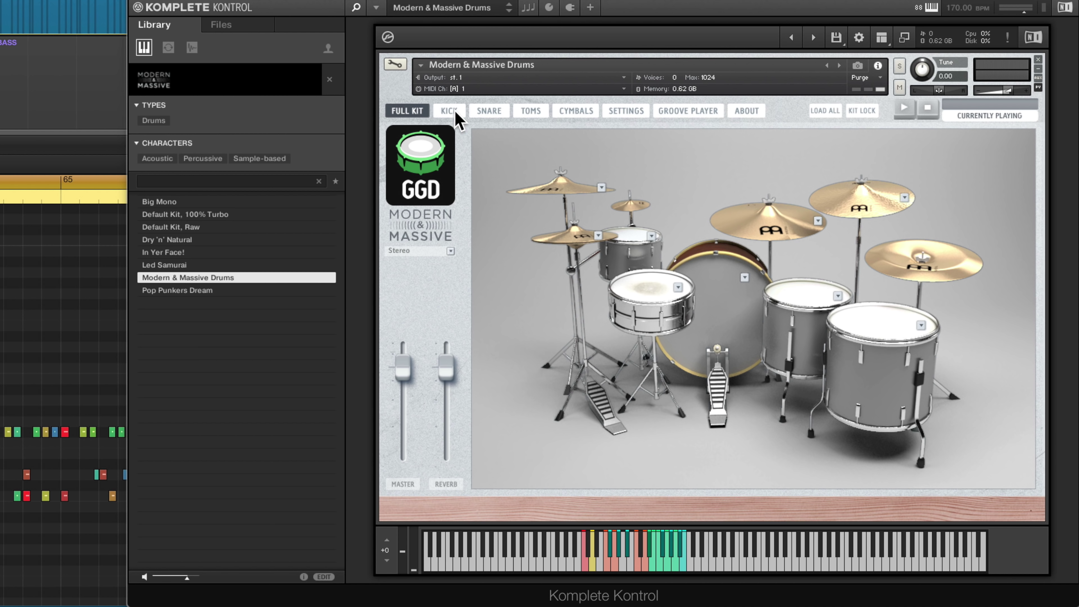
{"action": "left_click", "coordinate": [452, 111]}
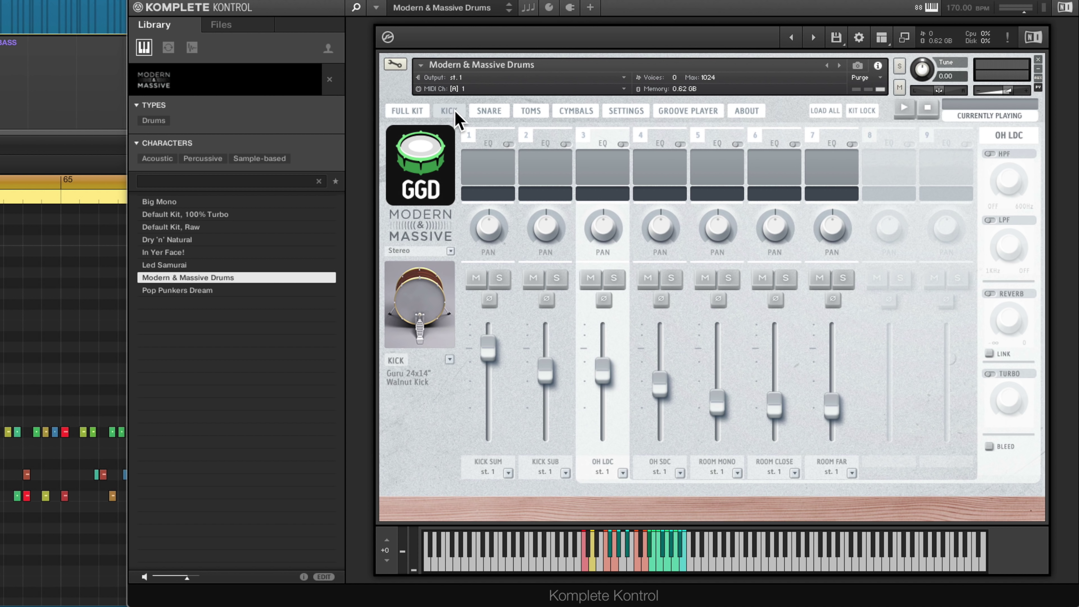
{"action": "left_click_drag", "start_coordinate": [1006, 389], "coordinate": [1006, 395]}
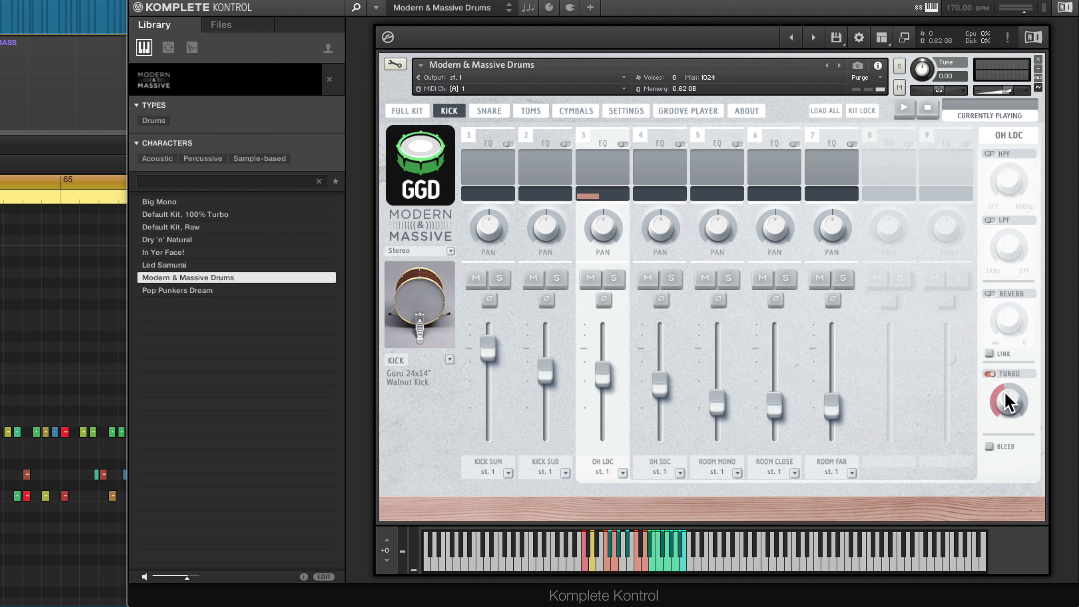
Audition patterns 06 and 10 of Song 07 - 102 bpm from the Matt MIDI Pack in the Groove Player
{"action": "left_click", "coordinate": [712, 114]}
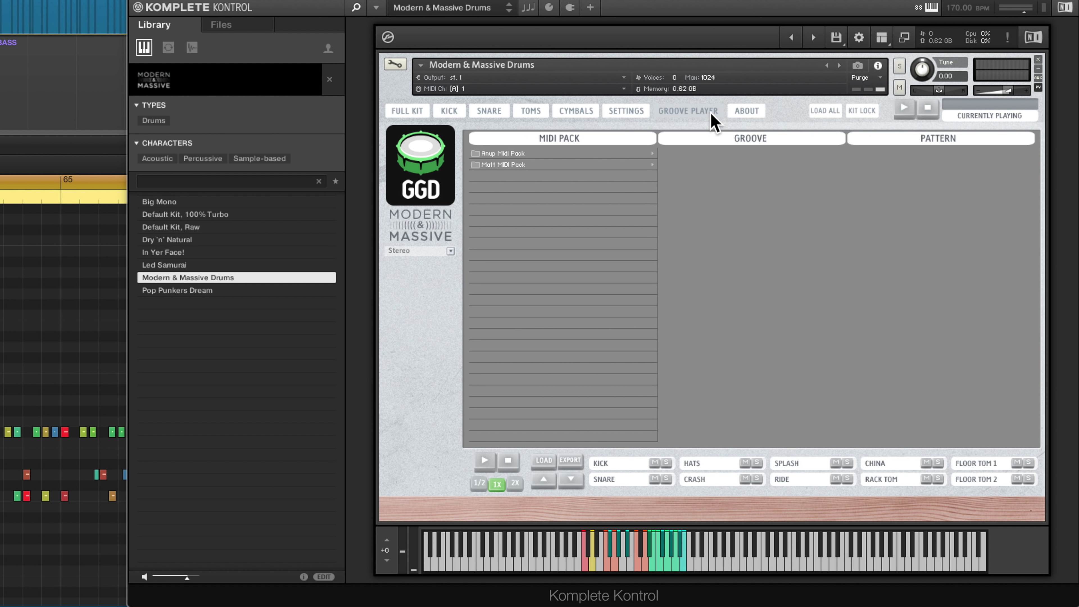
{"action": "left_click", "coordinate": [576, 164]}
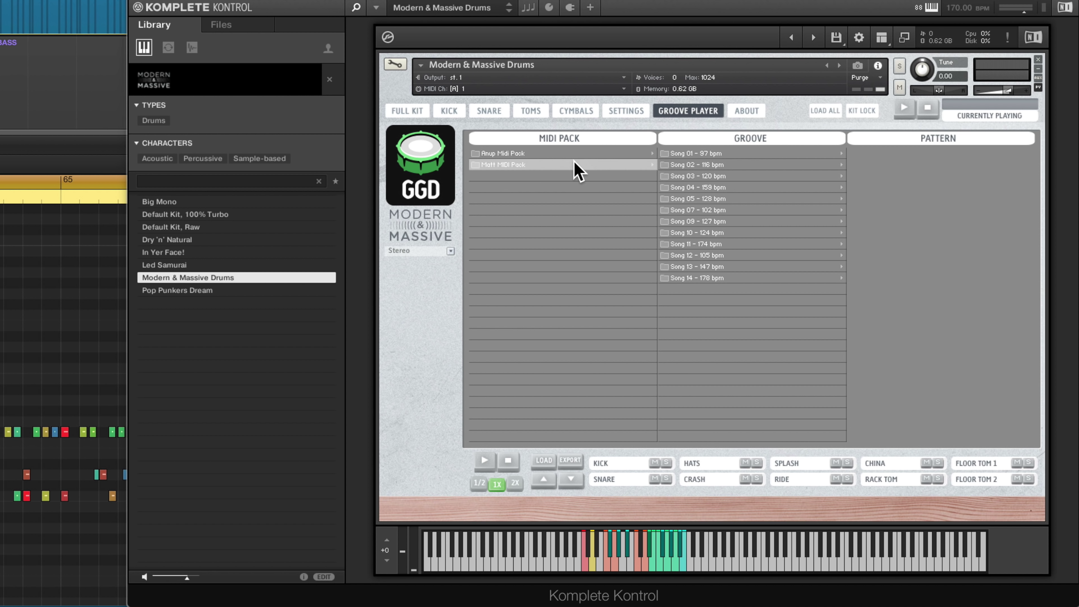
{"action": "left_click", "coordinate": [715, 205]}
{"action": "left_click", "coordinate": [887, 210]}
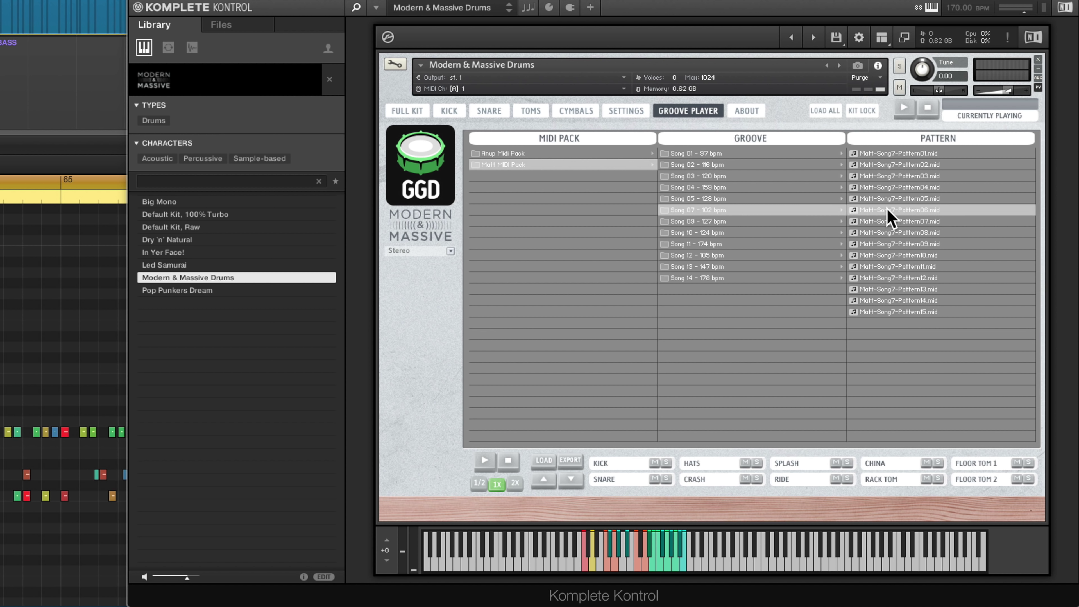
{"action": "left_click", "coordinate": [887, 210]}
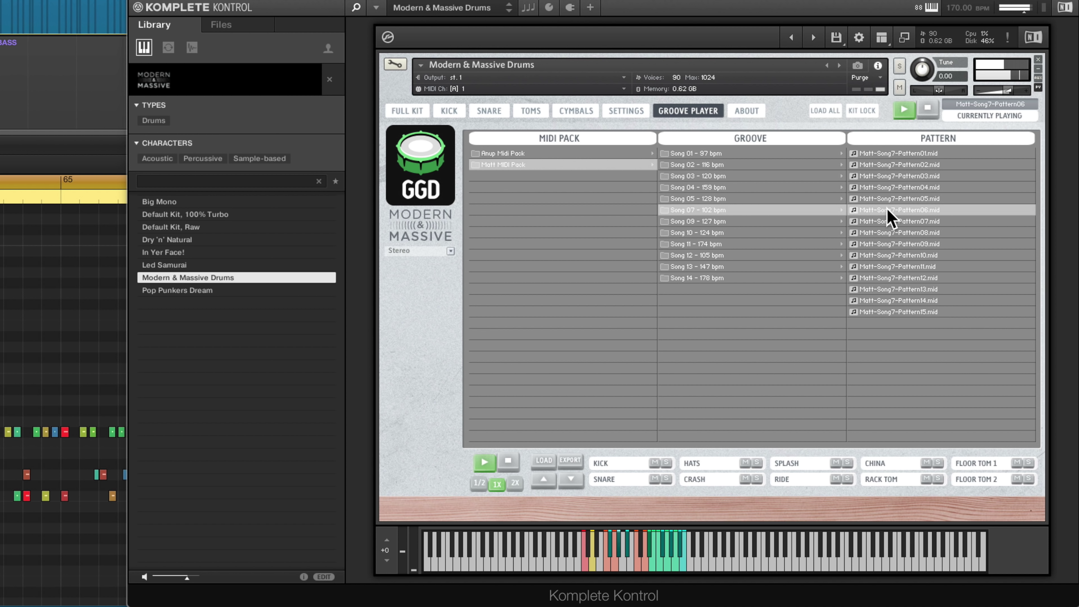
{"action": "double_click", "coordinate": [885, 256]}
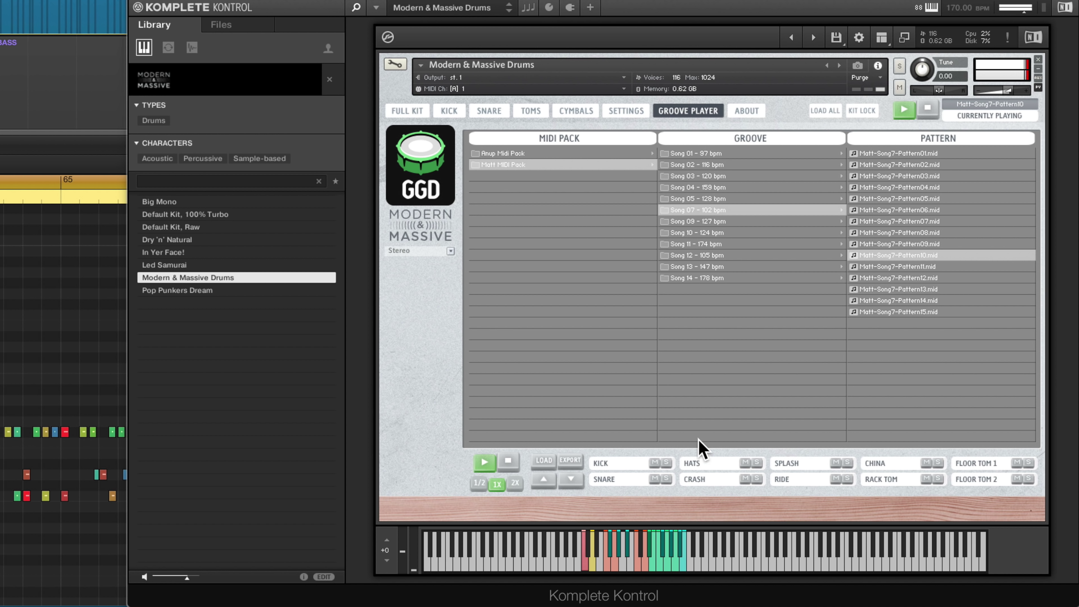
Check the snare and kick solo controls while the groove plays, and stop the groove
{"action": "left_click", "coordinate": [666, 478]}
{"action": "left_click", "coordinate": [666, 463]}
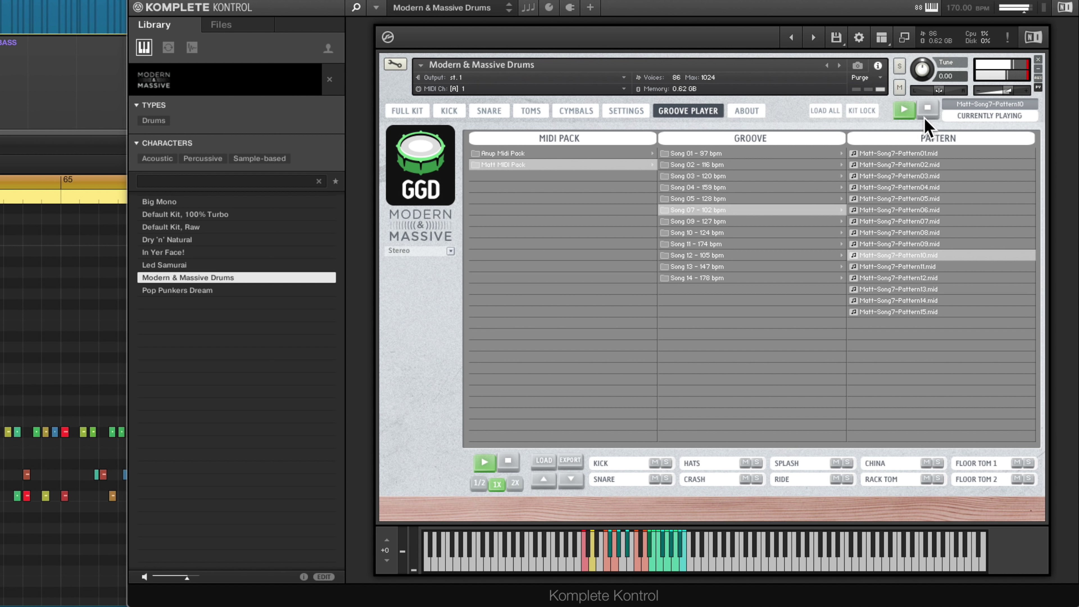
{"action": "left_click", "coordinate": [928, 108]}
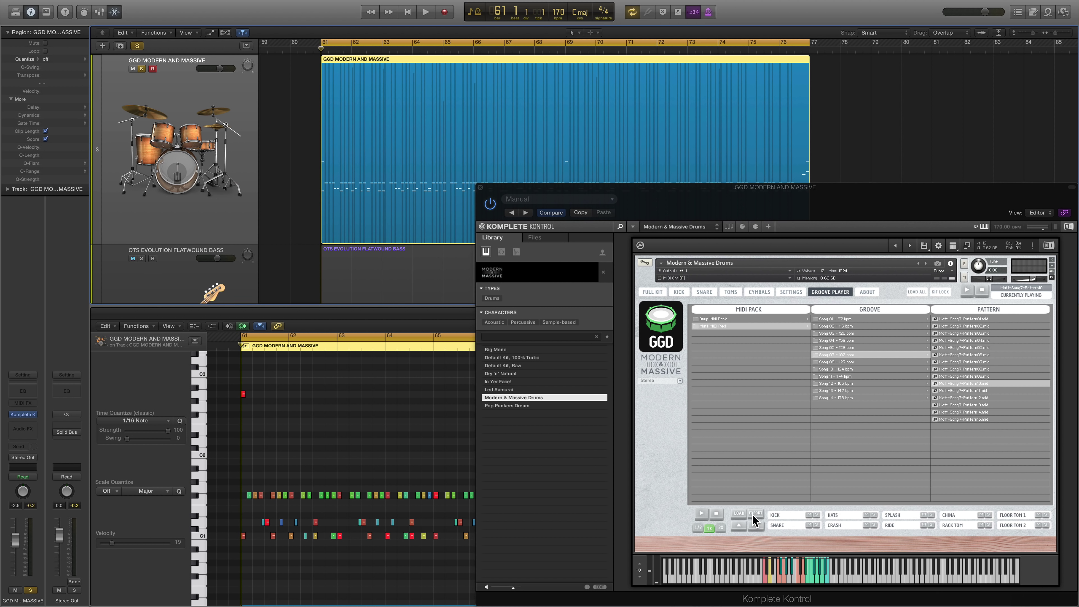
Close the drum instrument window and play back the opening bars of the Modern and Massive drum region
{"action": "left_click", "coordinate": [481, 187]}
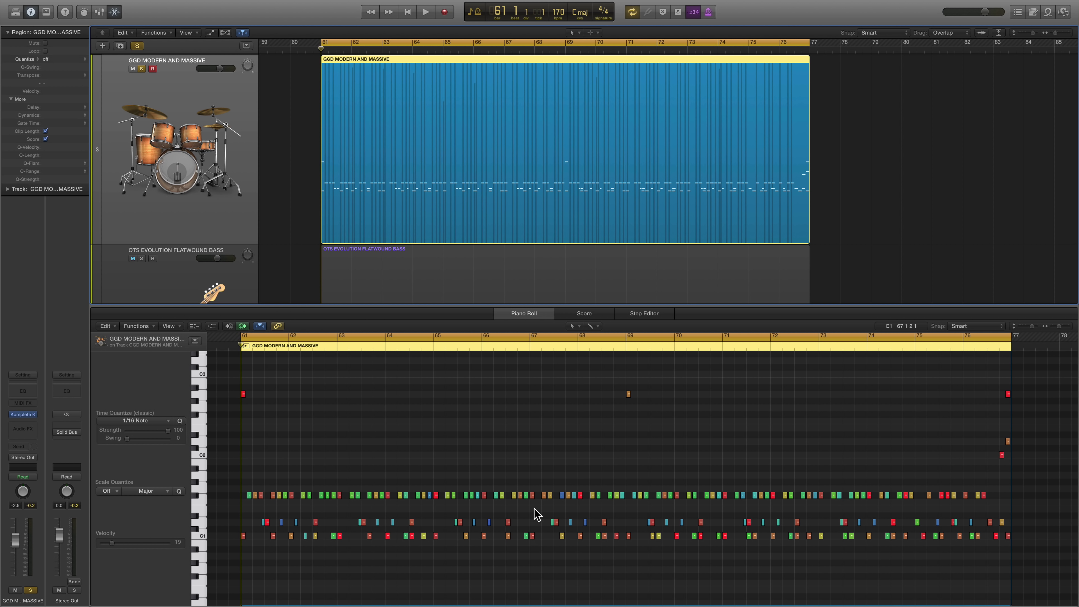
{"action": "key", "text": "space"}
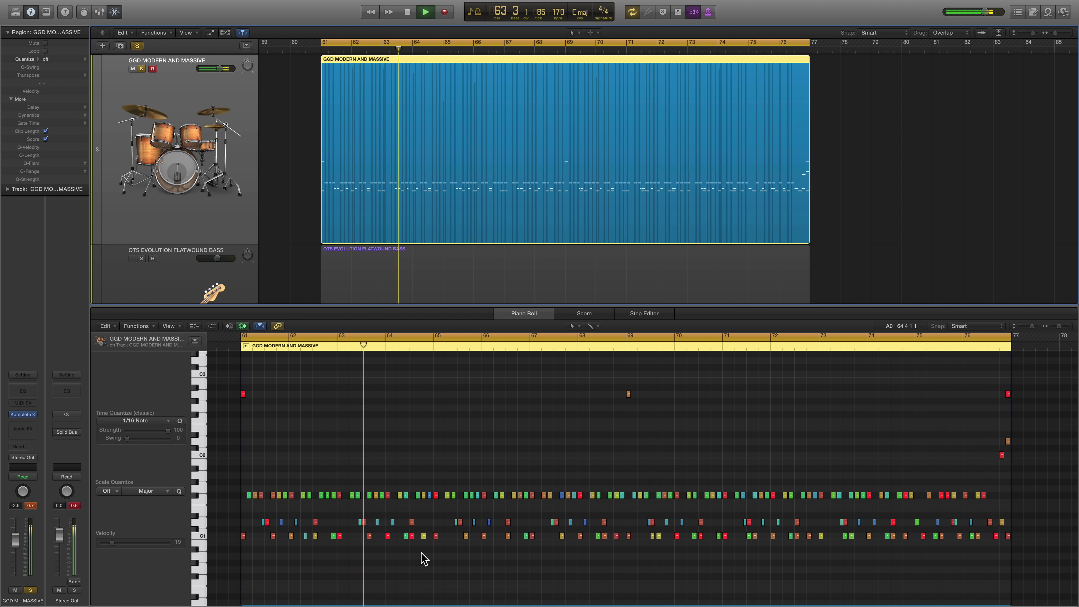
{"action": "key", "text": "space"}
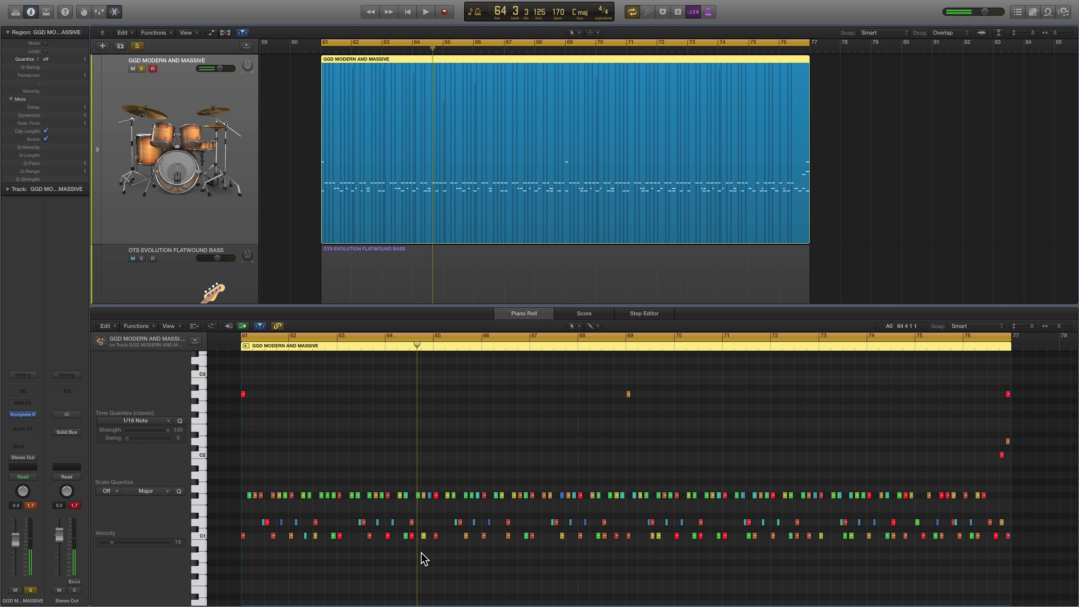
Apply the Humanize MIDI transform preset to all notes of the drum region and play back the part
{"action": "left_click", "coordinate": [421, 554], "text": "ctrl+alt"}
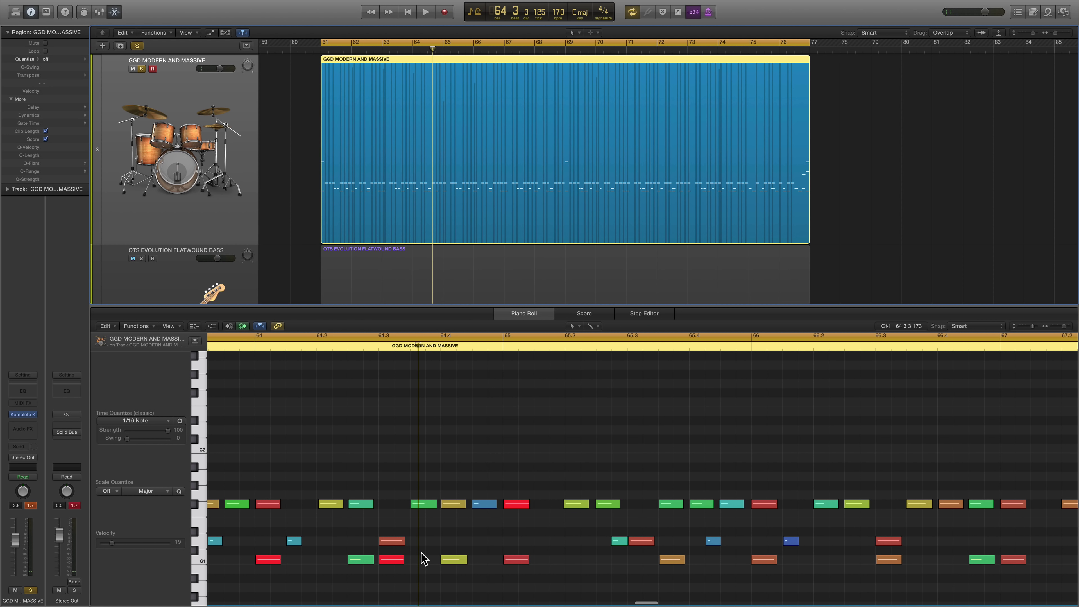
{"action": "scroll", "coordinate": [424, 558], "scroll_direction": "left", "scroll_amount": 2}
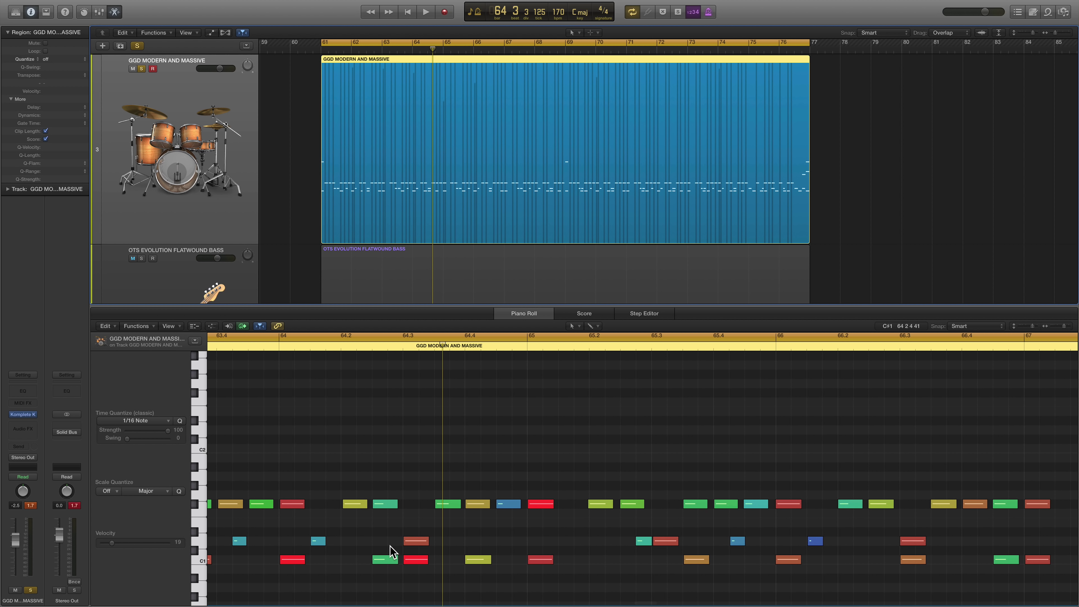
{"action": "left_click", "coordinate": [318, 541]}
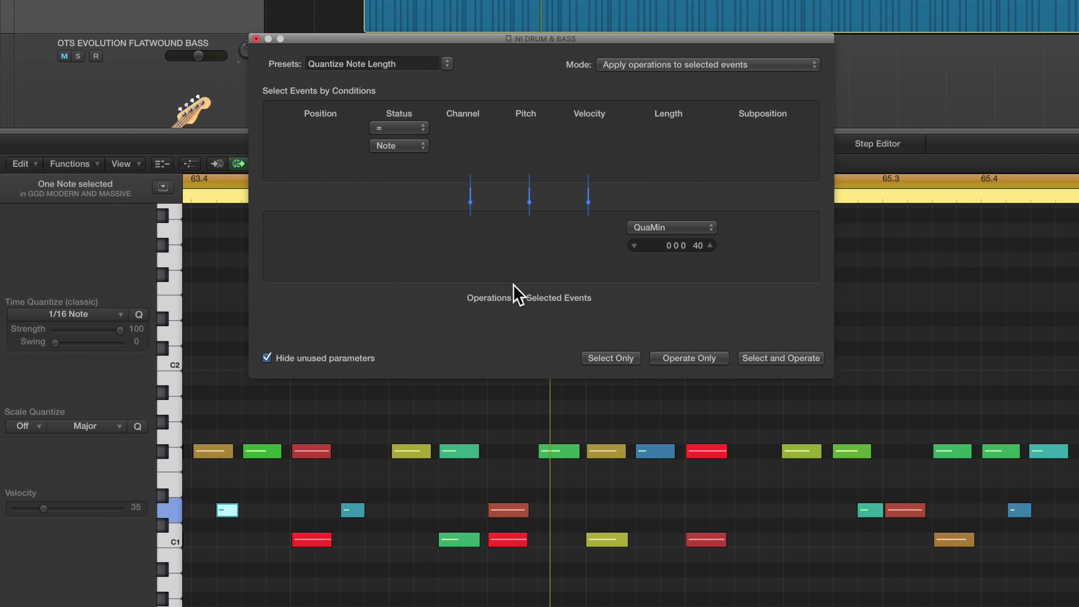
{"action": "left_click", "coordinate": [447, 64]}
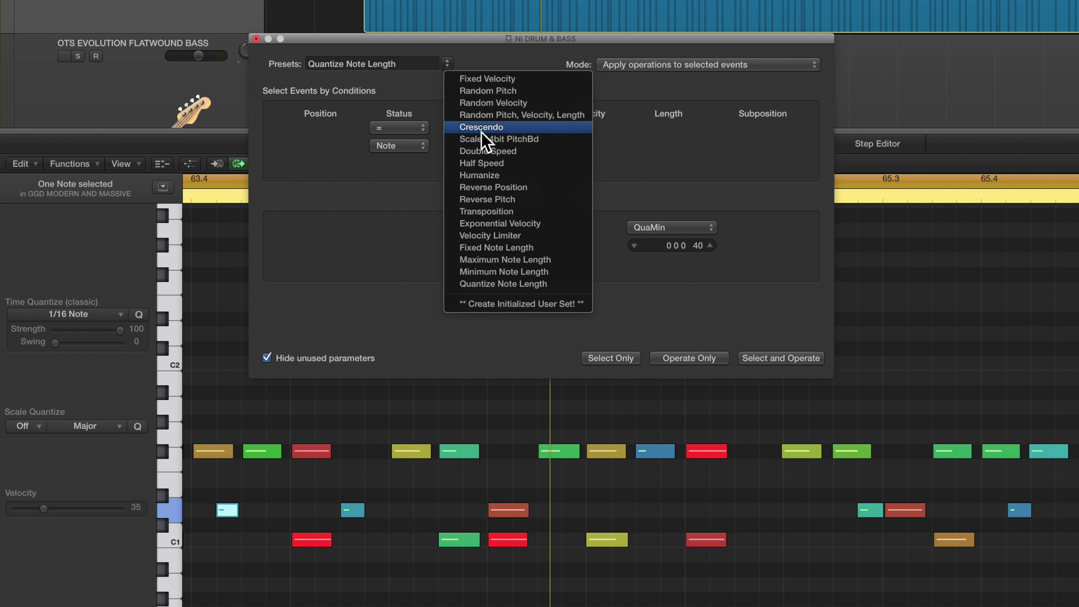
{"action": "left_click", "coordinate": [481, 175]}
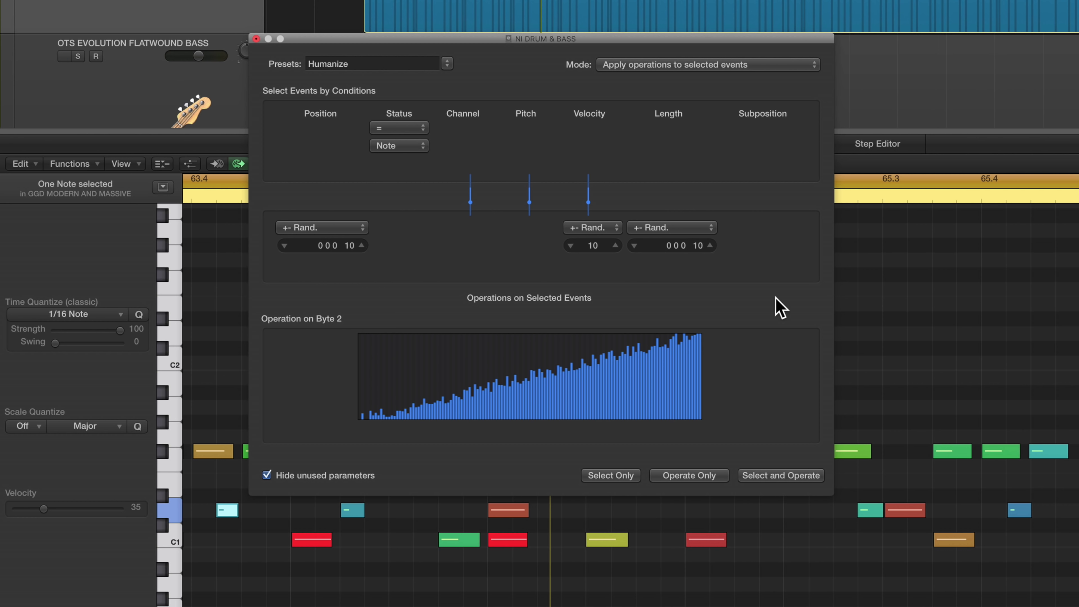
{"action": "left_click", "coordinate": [784, 475]}
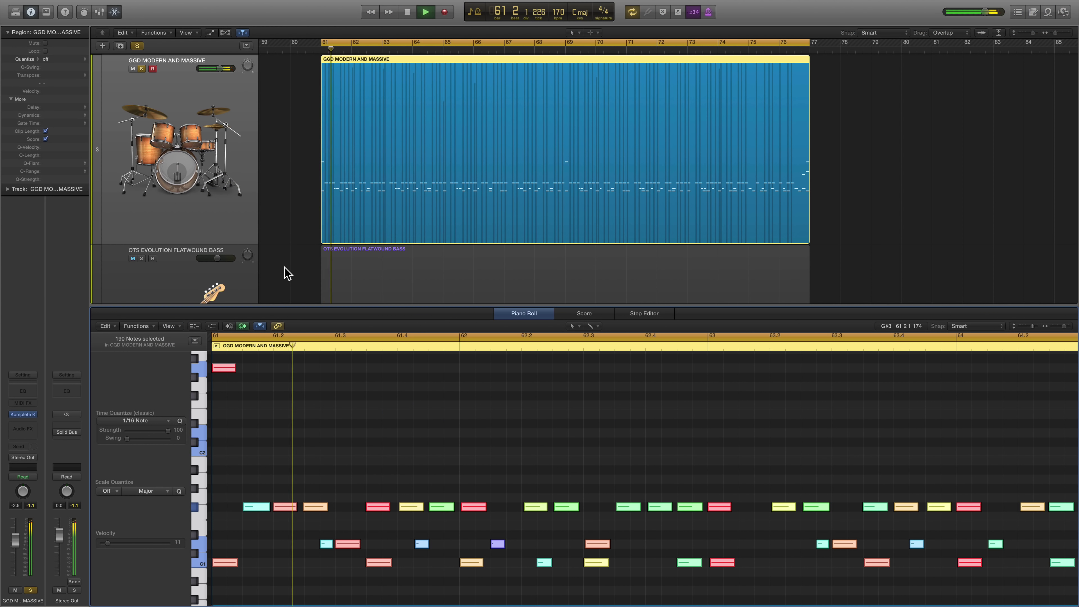
{"action": "scroll", "coordinate": [529, 507], "scroll_direction": "down", "scroll_amount": 5}
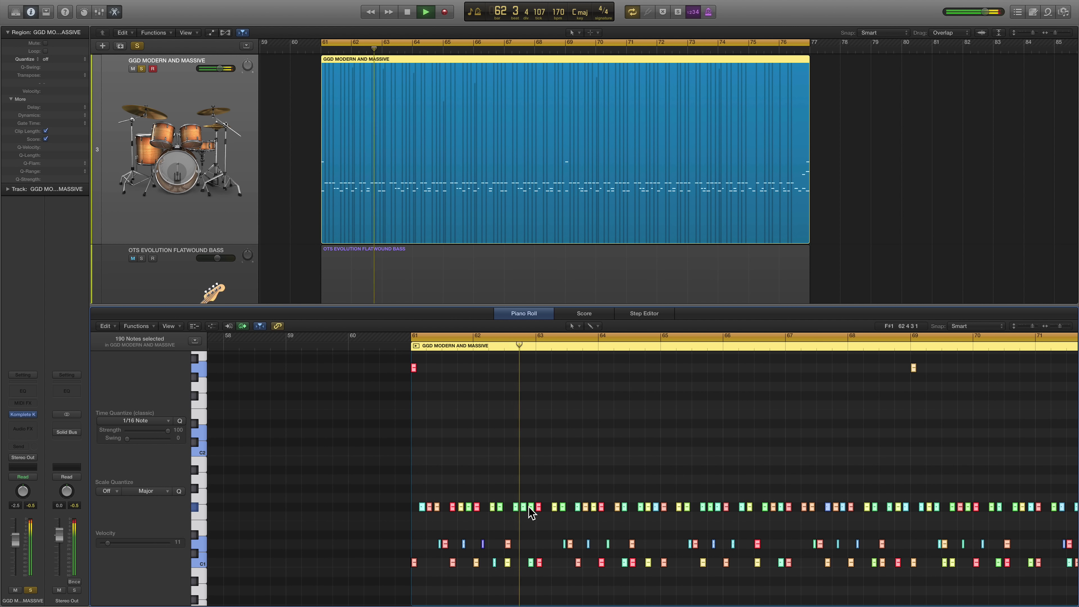
{"action": "left_click", "coordinate": [534, 513]}
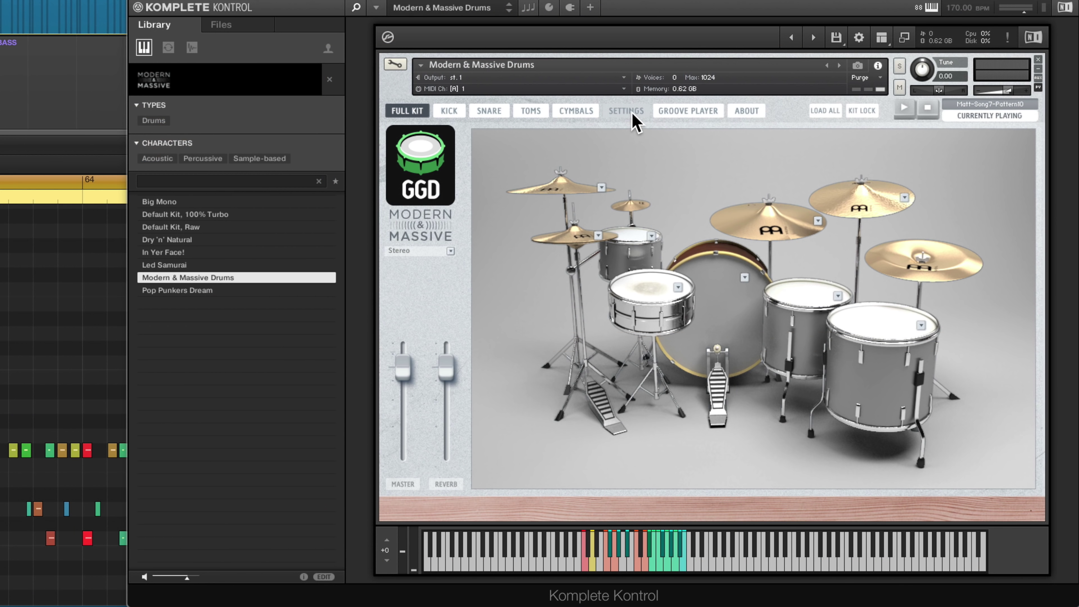
Raise the kick and tom levels of the top snare bleed in the drum kit's settings
{"action": "left_click", "coordinate": [632, 112]}
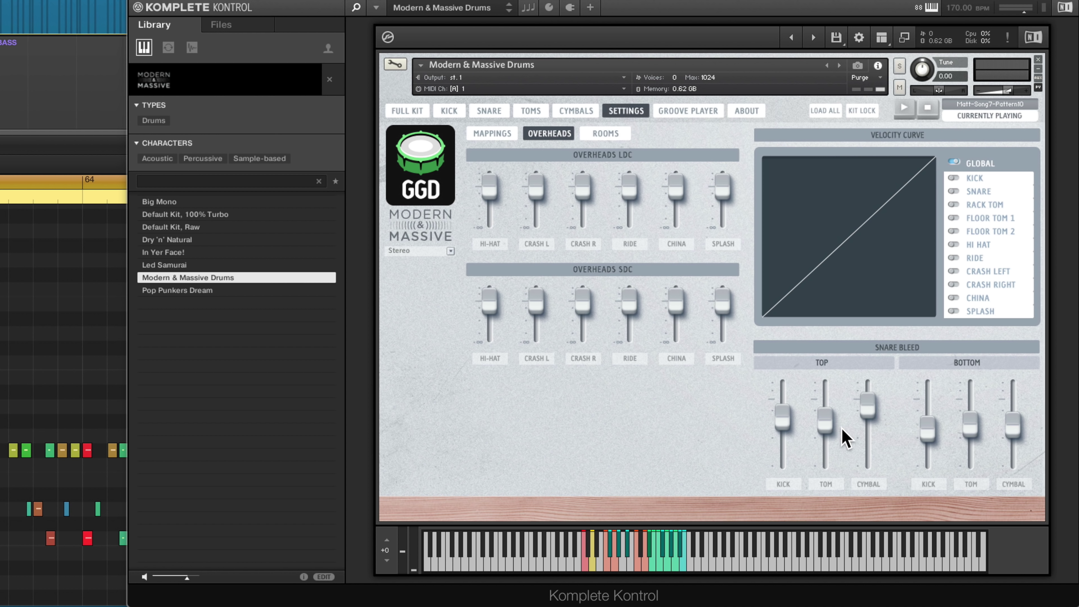
{"action": "left_click_drag", "start_coordinate": [783, 417], "coordinate": [785, 390]}
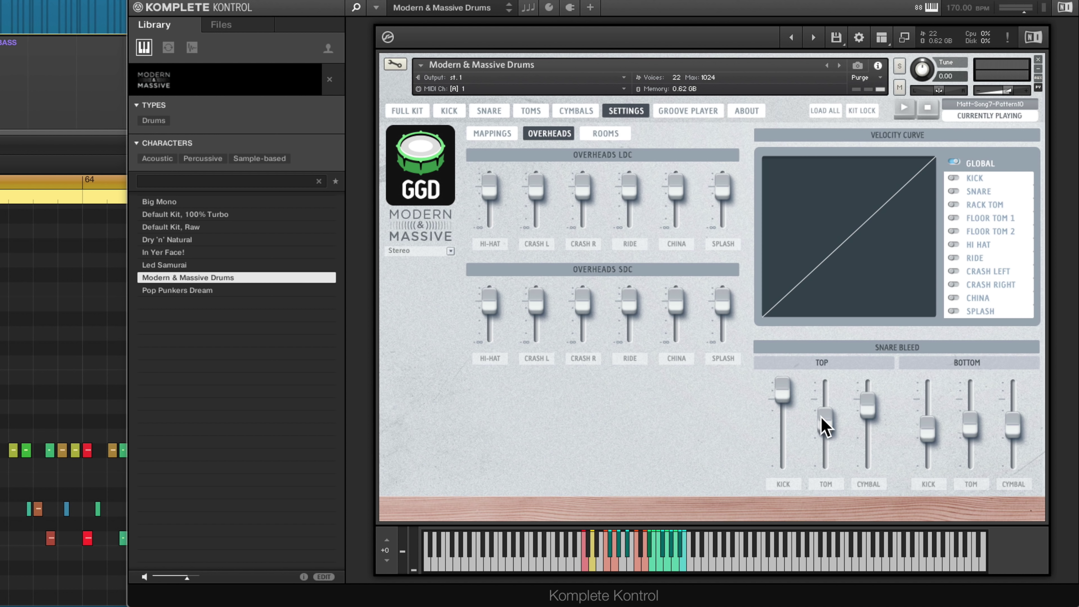
{"action": "left_click_drag", "start_coordinate": [822, 420], "coordinate": [824, 389]}
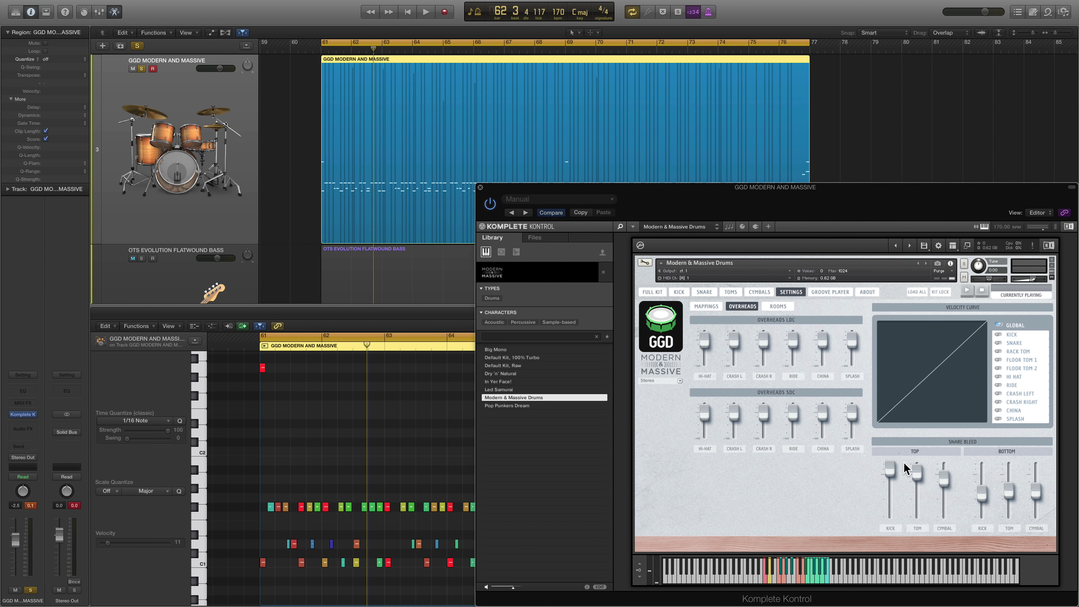
Play the drum part, check the kick channels, and toggle Turbo on the snare's OH LOC channel
{"action": "left_click", "coordinate": [680, 293]}
{"action": "key", "text": "space"}
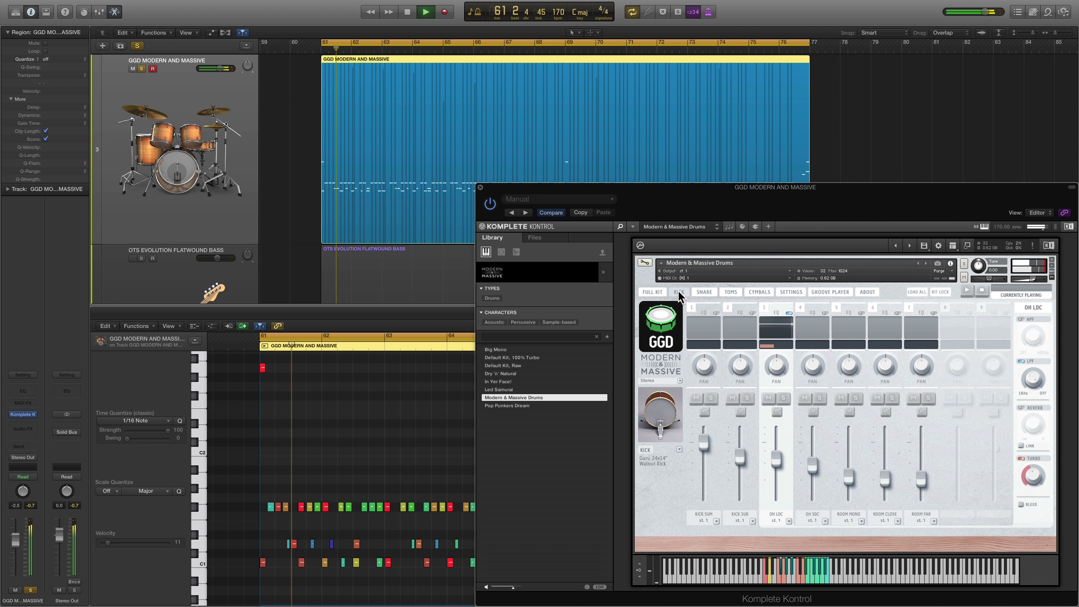
{"action": "left_click", "coordinate": [704, 292]}
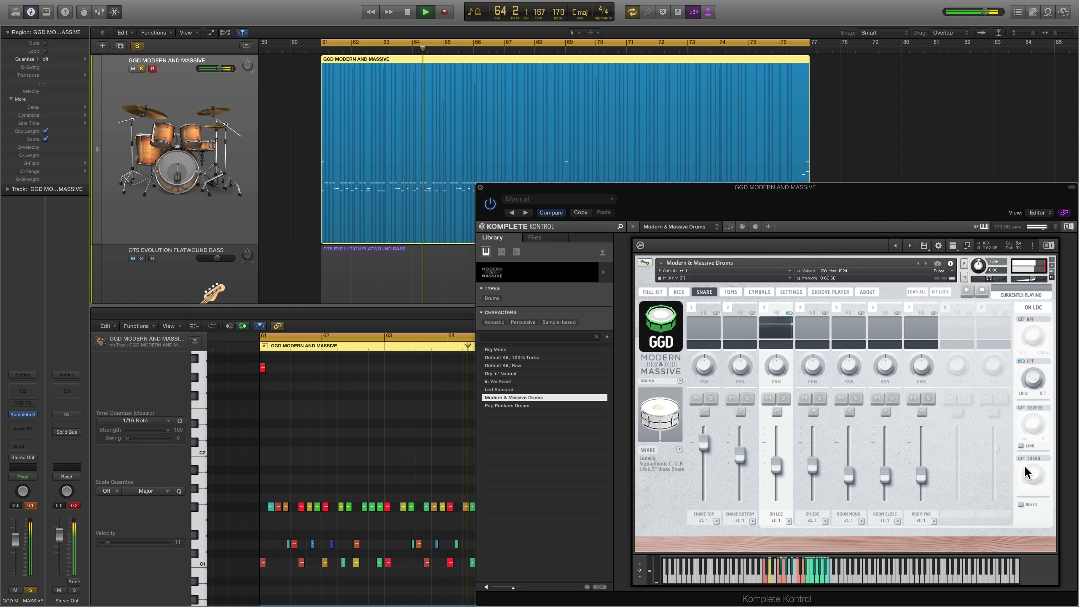
{"action": "left_click", "coordinate": [1020, 458]}
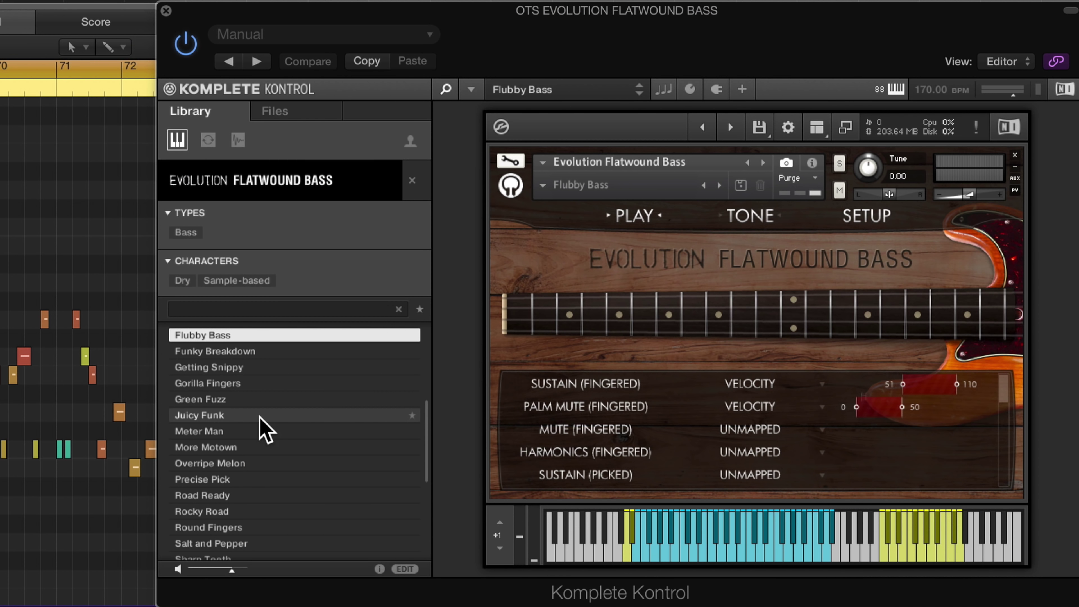
Audition the Evolution Flatwound Bass presets Juicy Funk, More Motown, Precise Pick, Rocky Road and Flubby Bass
{"action": "left_click", "coordinate": [662, 510]}
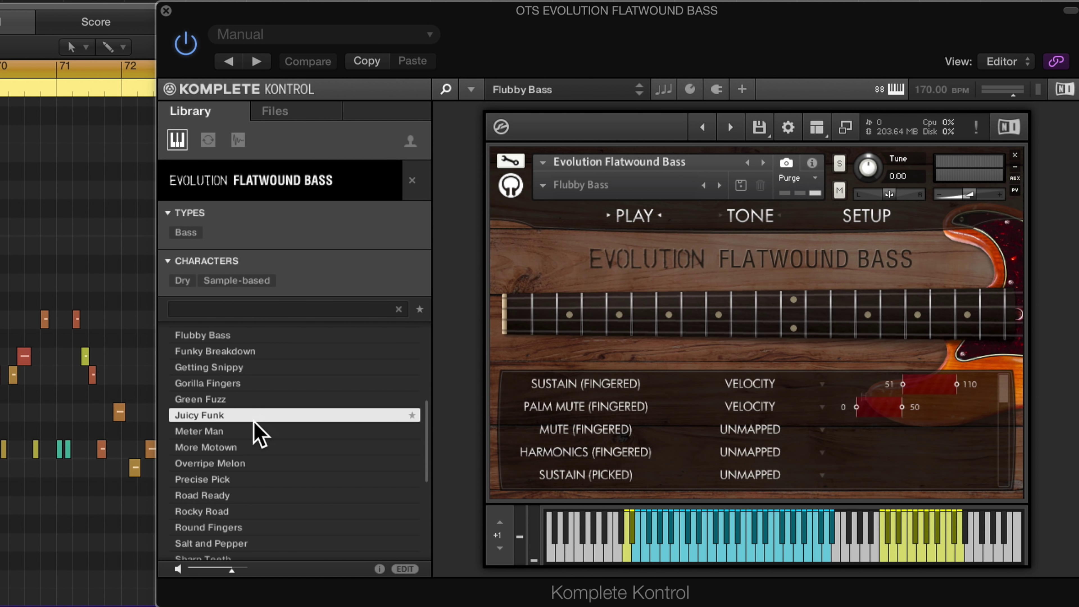
{"action": "left_click", "coordinate": [237, 447]}
{"action": "left_click", "coordinate": [233, 480]}
{"action": "left_click", "coordinate": [232, 512]}
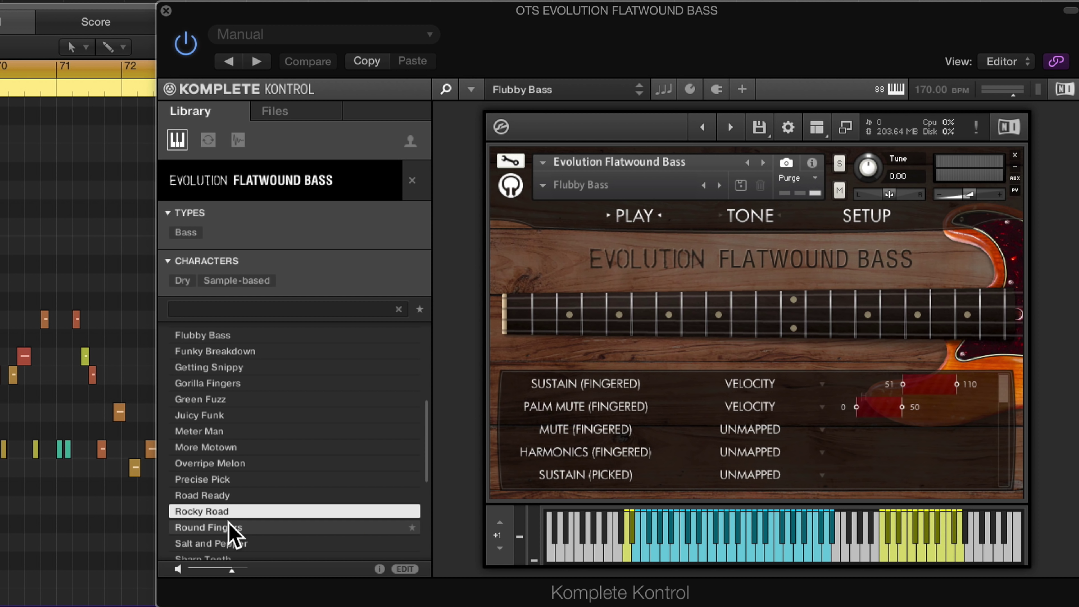
{"action": "left_click", "coordinate": [227, 334]}
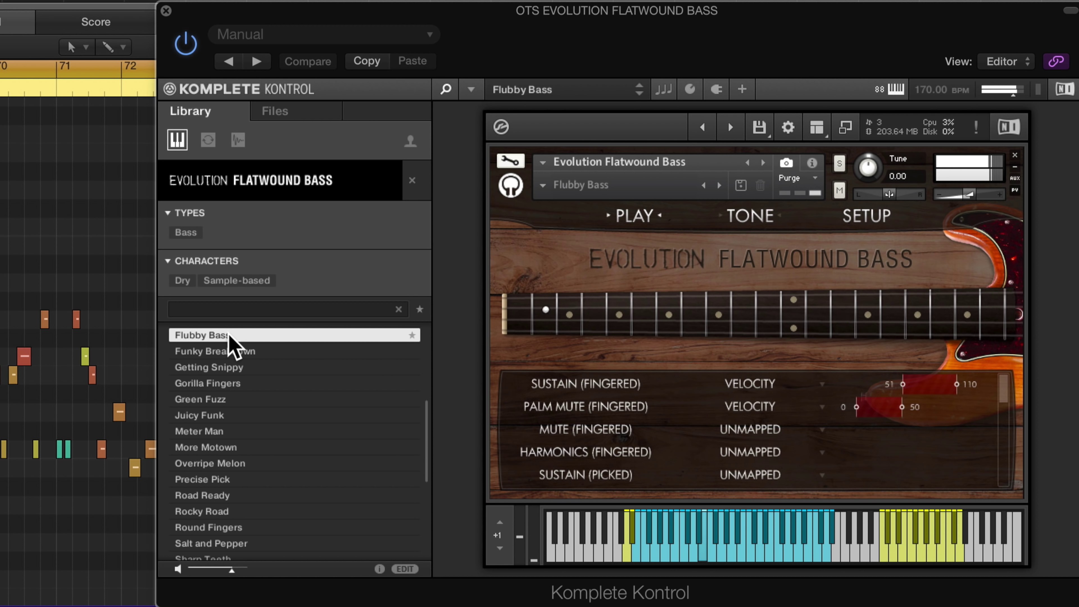
Set the flatwound bass's multitracking to Double Track in its setup options and look through the remaining settings
{"action": "left_click", "coordinate": [854, 219]}
{"action": "left_click_drag", "start_coordinate": [809, 384], "coordinate": [927, 397]}
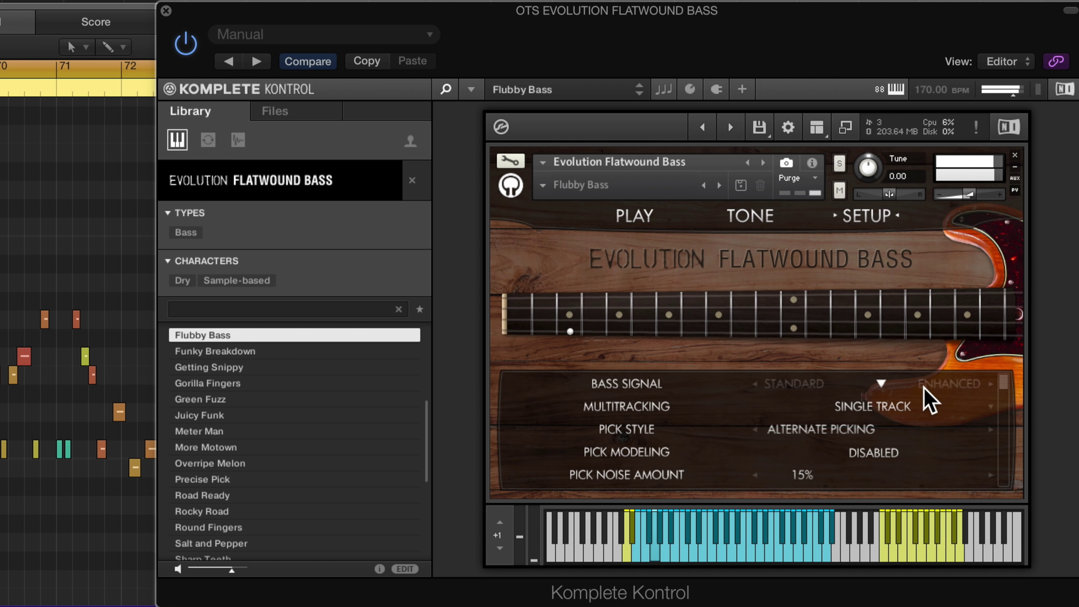
{"action": "left_click", "coordinate": [883, 406]}
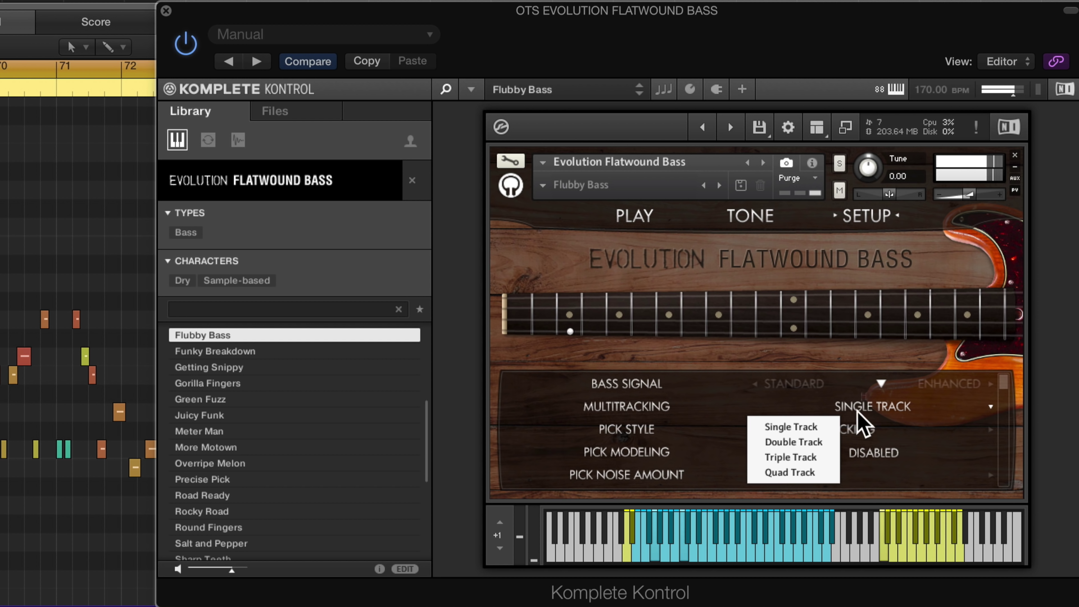
{"action": "left_click", "coordinate": [791, 442]}
{"action": "mouse_move", "coordinate": [793, 453]}
{"action": "left_mouse_down"}
{"action": "mouse_move", "coordinate": [813, 460]}
{"action": "mouse_move", "coordinate": [803, 465]}
{"action": "left_mouse_up"}
{"action": "scroll", "coordinate": [1005, 414], "scroll_direction": "down", "scroll_amount": 4}
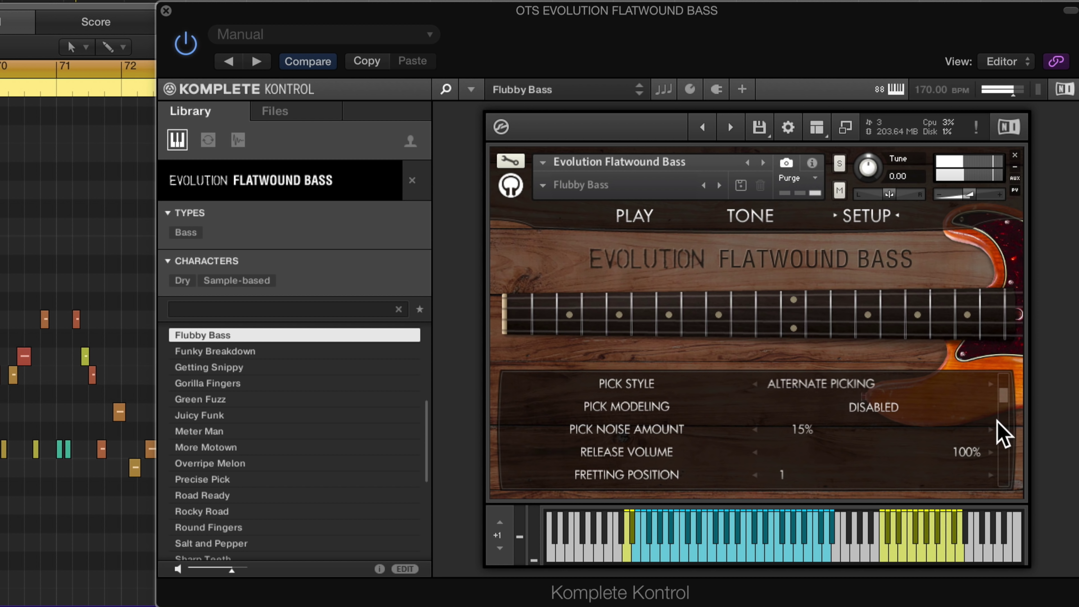
{"action": "scroll", "coordinate": [997, 433], "scroll_direction": "down", "scroll_amount": 1}
{"action": "left_click_drag", "start_coordinate": [785, 448], "coordinate": [857, 445]}
{"action": "left_click_drag", "start_coordinate": [1000, 403], "coordinate": [1007, 344]}
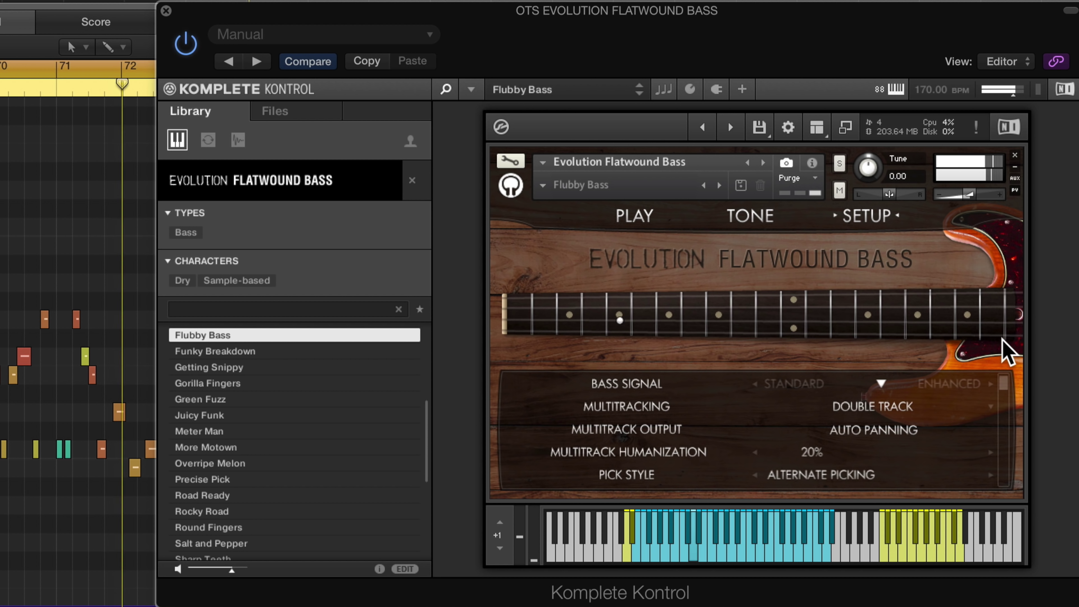
Turn on the Distortion stompbox in the flatwound bass's tone rack
{"action": "left_click", "coordinate": [765, 225]}
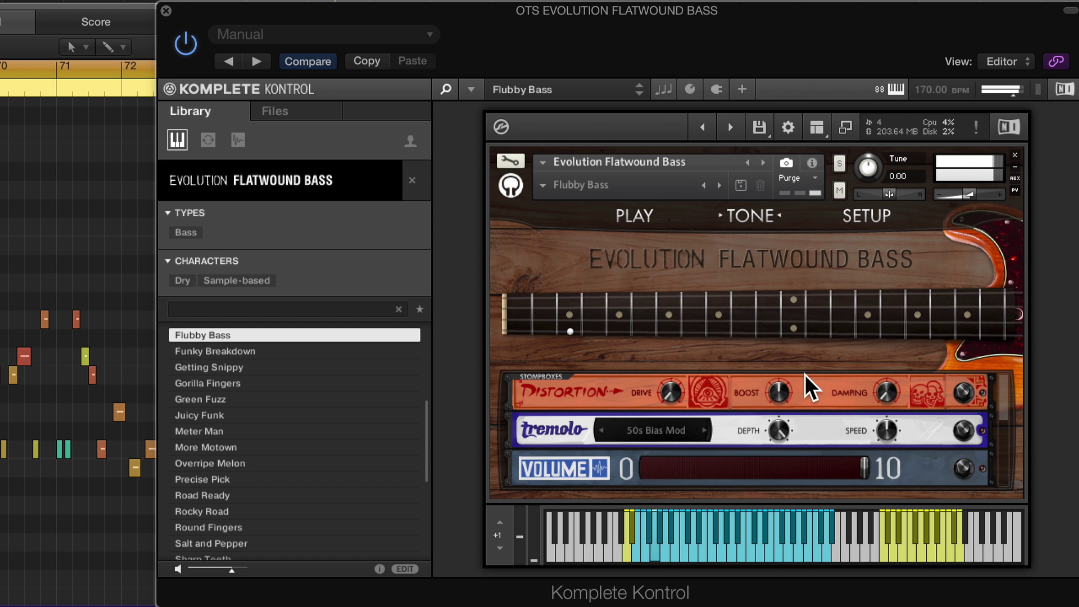
{"action": "left_click", "coordinate": [962, 391]}
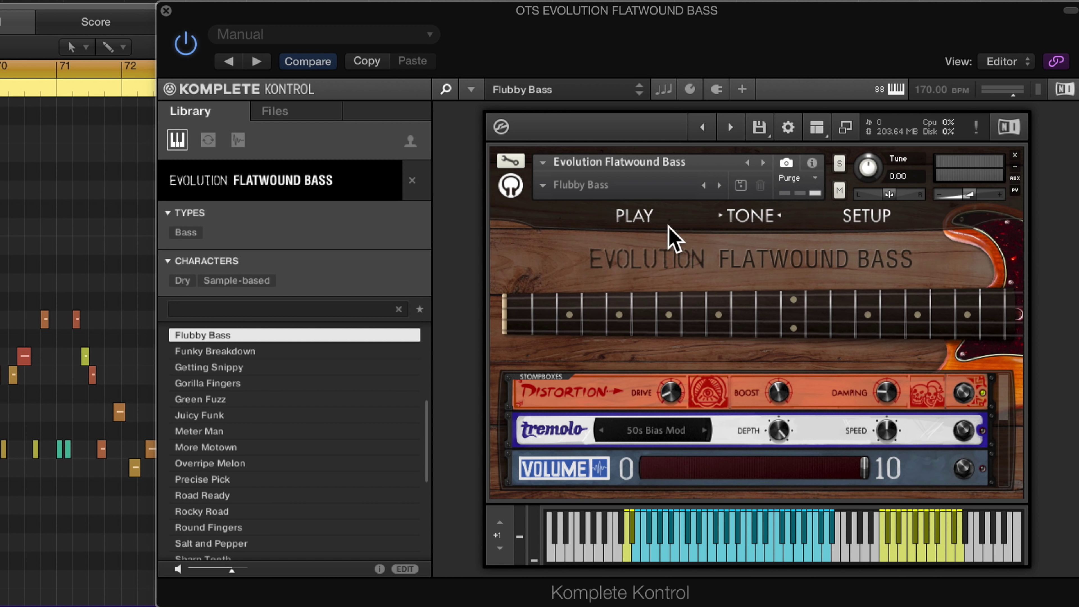
View the flatwound bass's articulation list and check the yellow keys at the upper end of its keyboard
{"action": "left_click", "coordinate": [637, 217]}
{"action": "mouse_move", "coordinate": [1010, 397]}
{"action": "left_mouse_down"}
{"action": "mouse_move", "coordinate": [1007, 487]}
{"action": "mouse_move", "coordinate": [1026, 568]}
{"action": "mouse_move", "coordinate": [1013, 414]}
{"action": "left_mouse_up"}
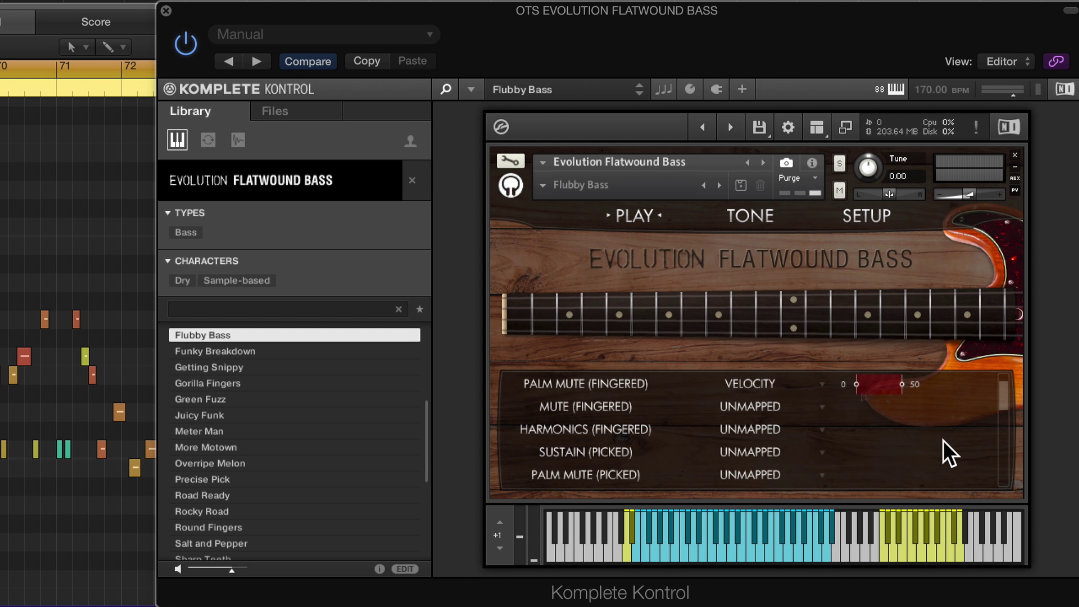
{"action": "left_click", "coordinate": [897, 548]}
{"action": "left_click", "coordinate": [888, 548]}
{"action": "left_click", "coordinate": [903, 548]}
{"action": "left_click", "coordinate": [911, 548]}
{"action": "left_click", "coordinate": [918, 548]}
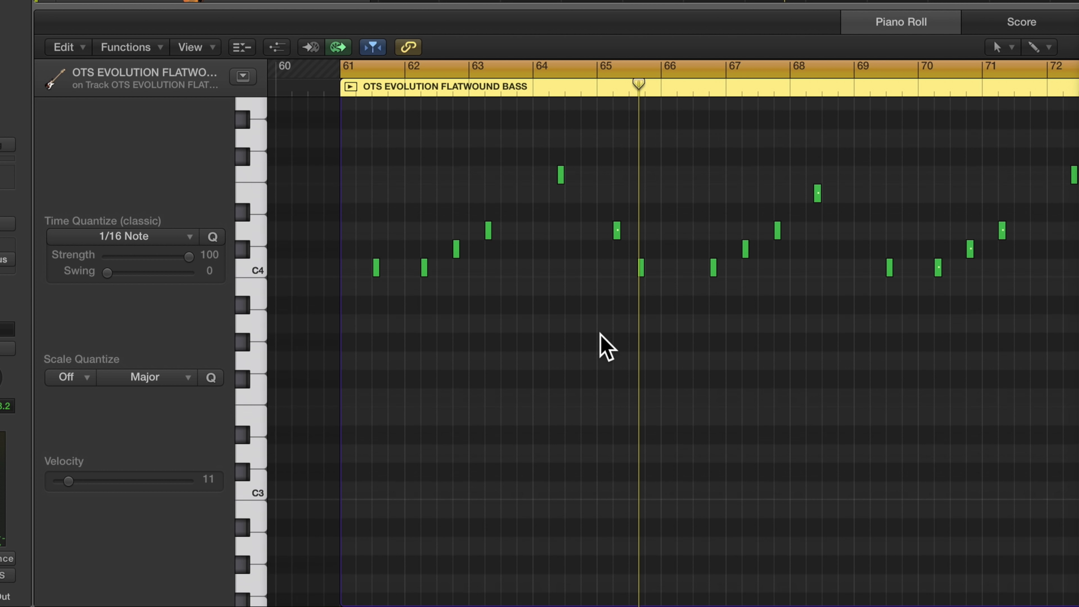
Check the high green notes around D4 in the flatwound bass region's piano roll
{"action": "scroll", "coordinate": [601, 323], "scroll_direction": "up", "scroll_amount": 2}
{"action": "left_click", "coordinate": [615, 272]}
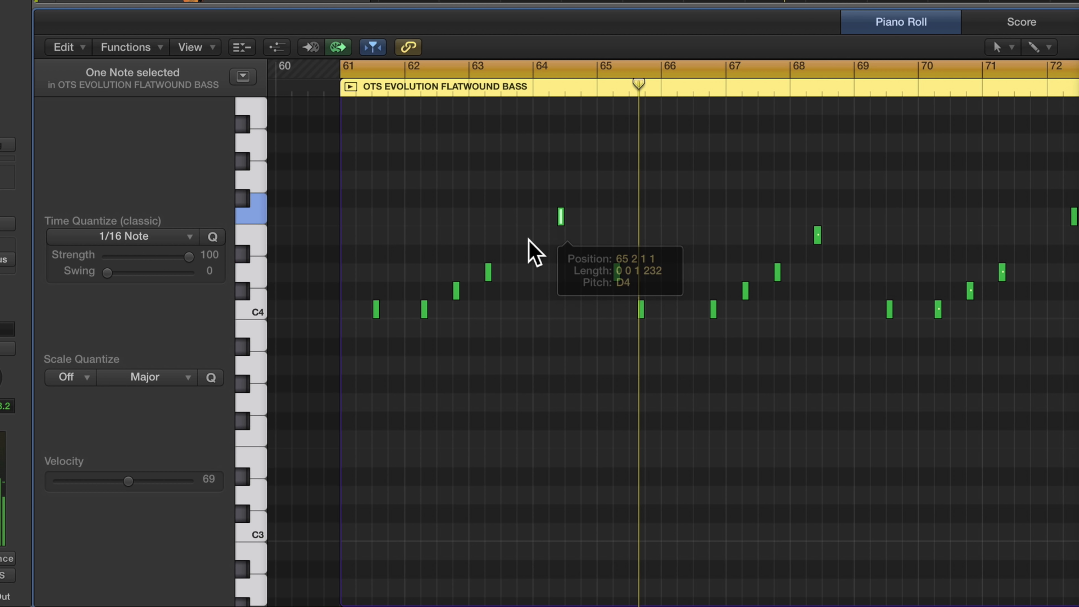
{"action": "left_click", "coordinate": [488, 272]}
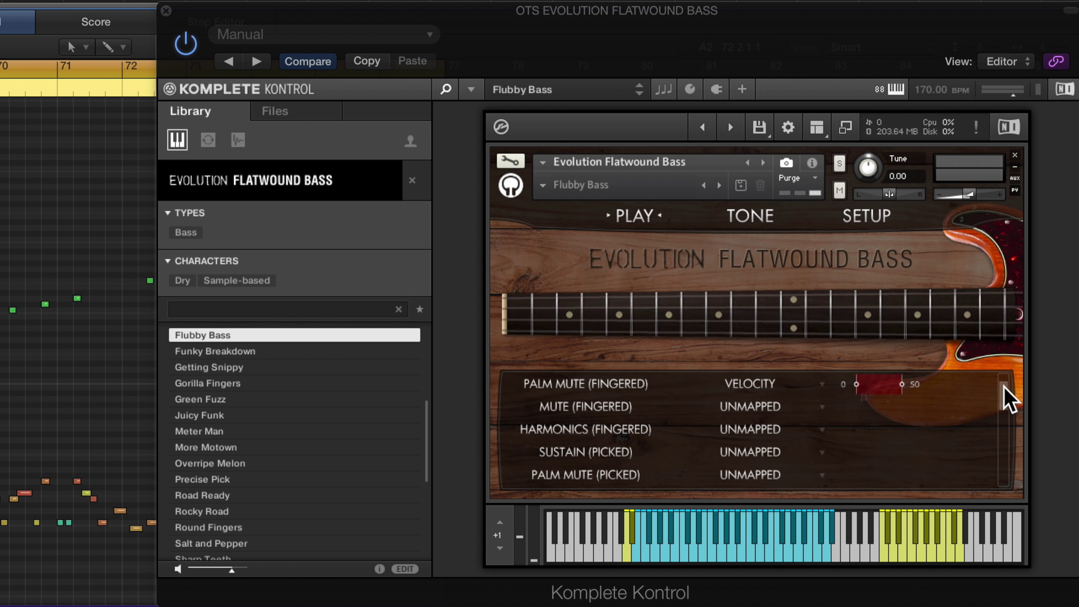
Examine the mapping options of Sustain (Fingered) and the other articulations' trigger settings, and stop playback
{"action": "left_click_drag", "start_coordinate": [1009, 398], "coordinate": [1015, 351]}
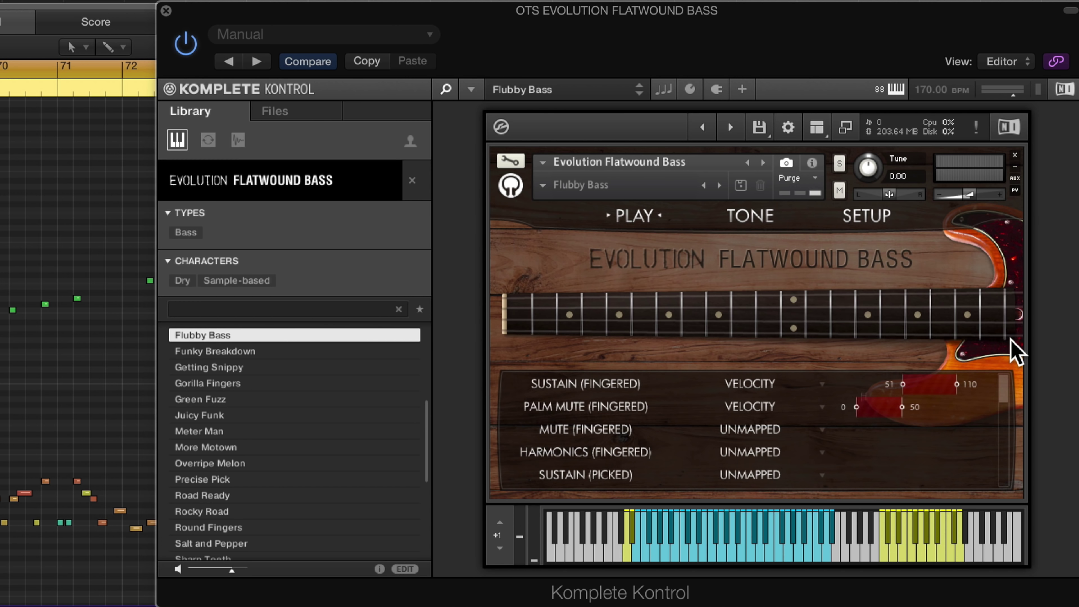
{"action": "left_click", "coordinate": [780, 381]}
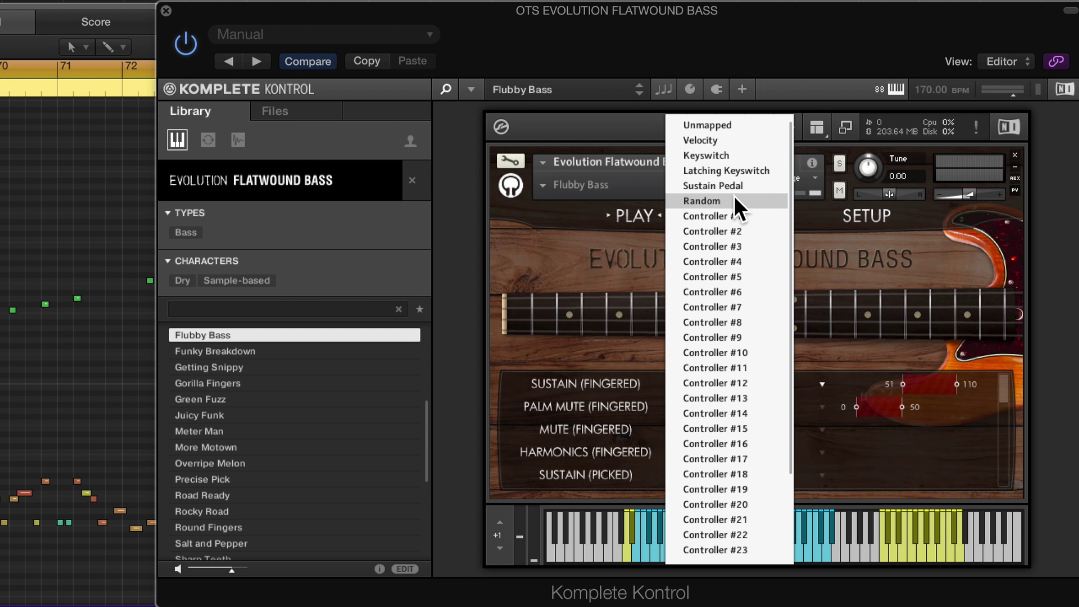
{"action": "left_click", "coordinate": [857, 266]}
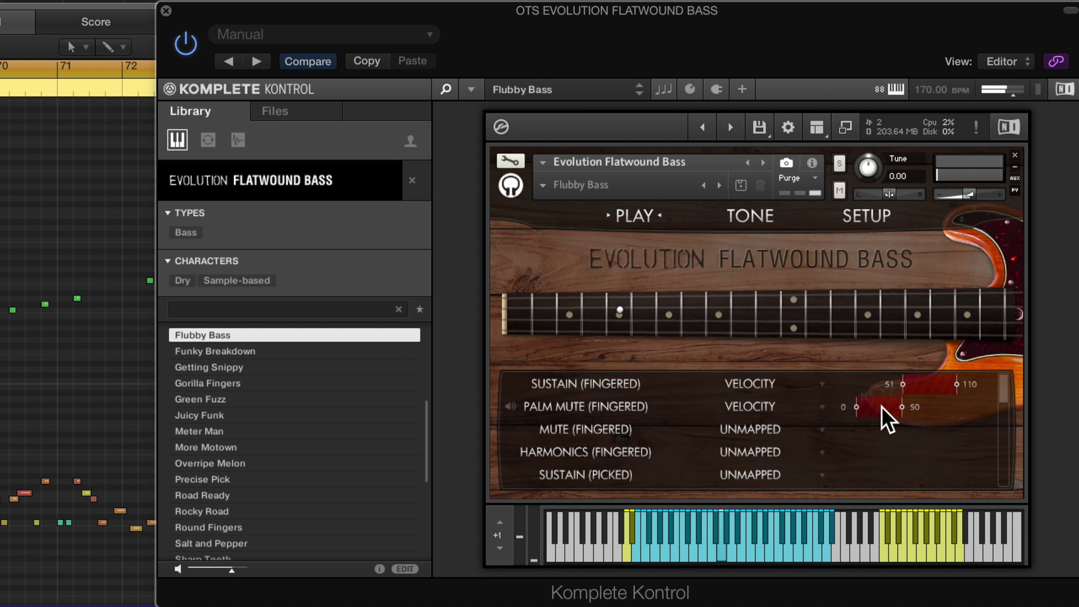
{"action": "left_click_drag", "start_coordinate": [1004, 387], "coordinate": [996, 416]}
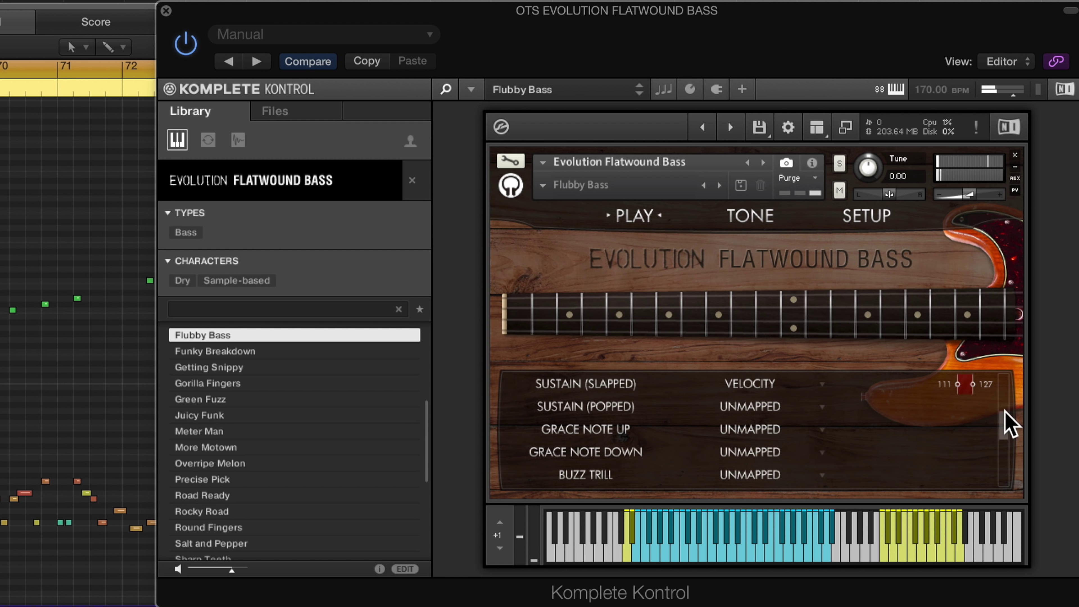
{"action": "left_click_drag", "start_coordinate": [1005, 412], "coordinate": [1006, 295]}
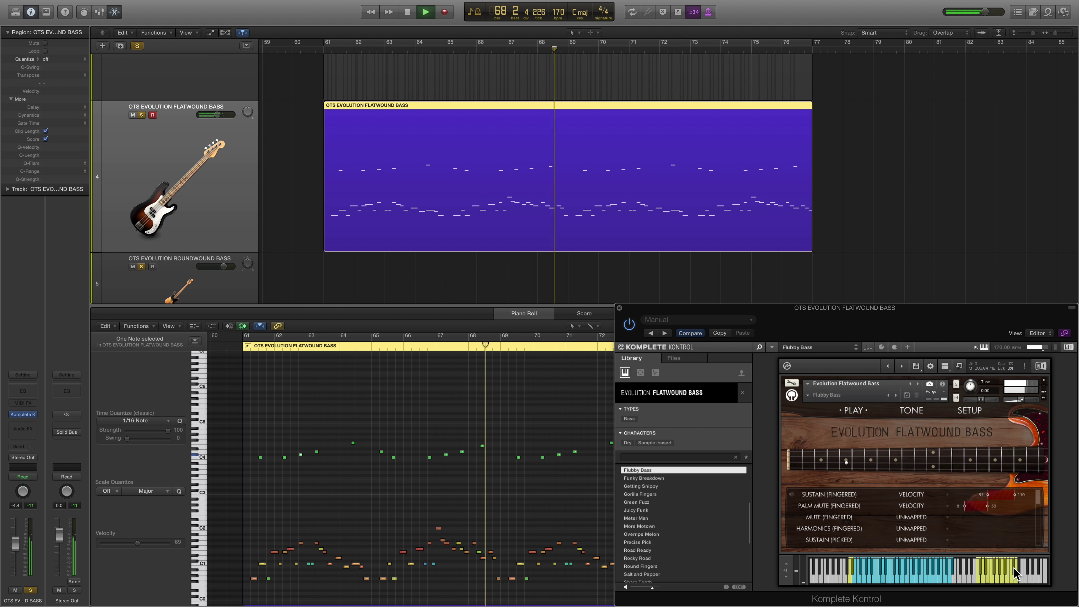
{"action": "key", "text": "space"}
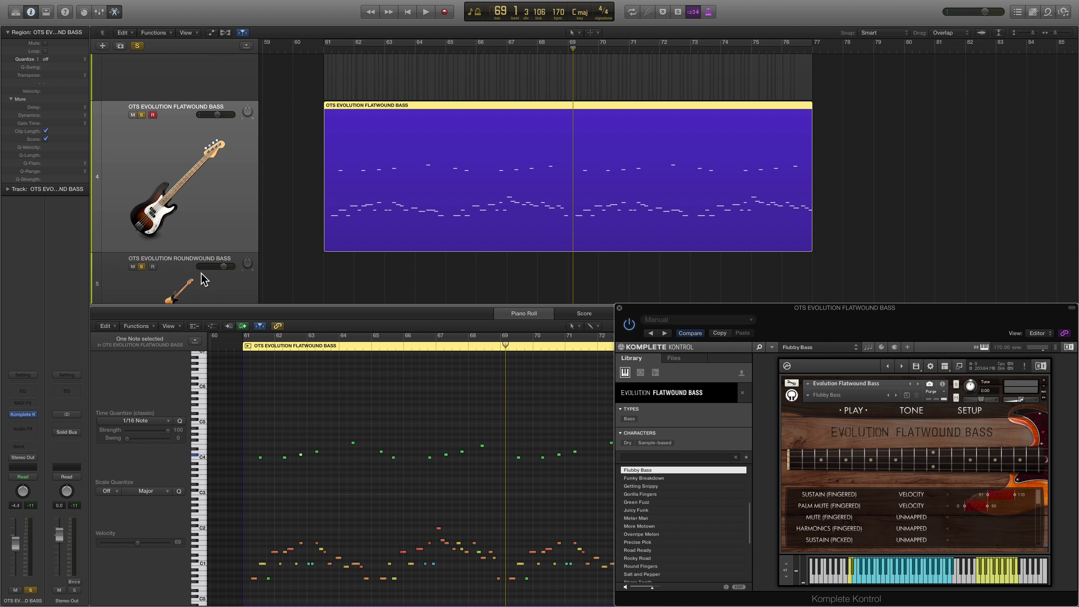
Switch to the OTS Evolution Roundwound Bass track and audition presets including Funk Junior, Harmonic Portrait, Laser Beam and Dat Growl
{"action": "left_click", "coordinate": [172, 270]}
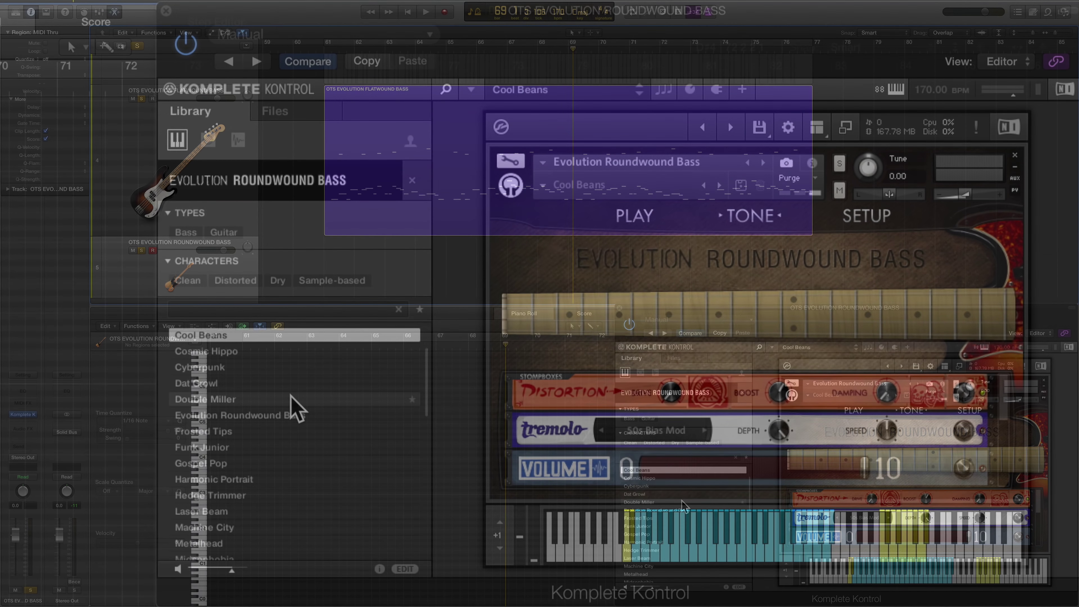
{"action": "left_click", "coordinate": [684, 503]}
{"action": "left_click", "coordinate": [657, 526]}
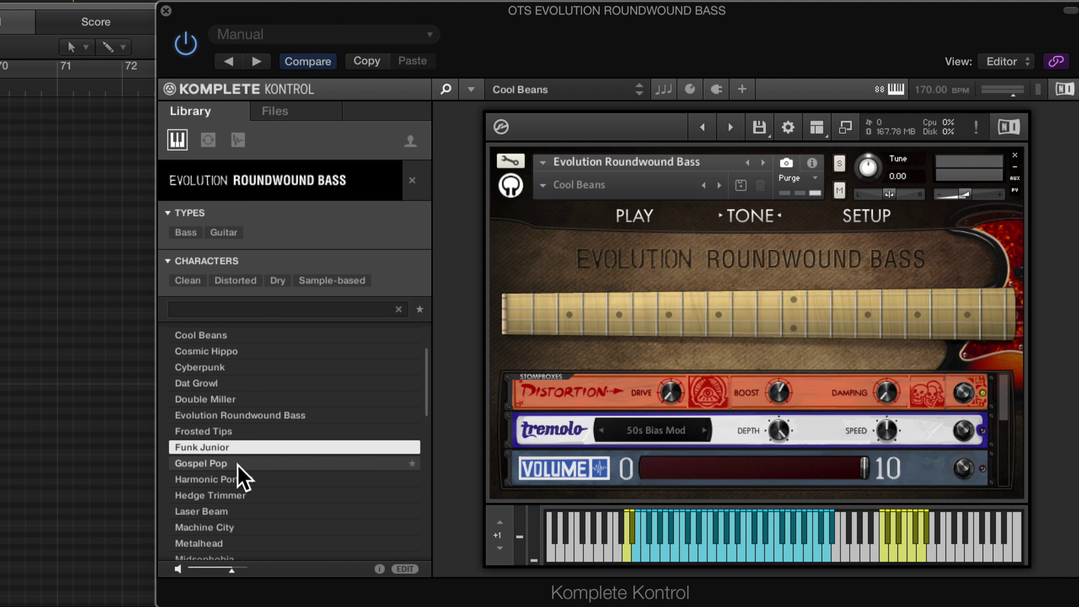
{"action": "left_click", "coordinate": [238, 479]}
{"action": "left_click", "coordinate": [230, 511]}
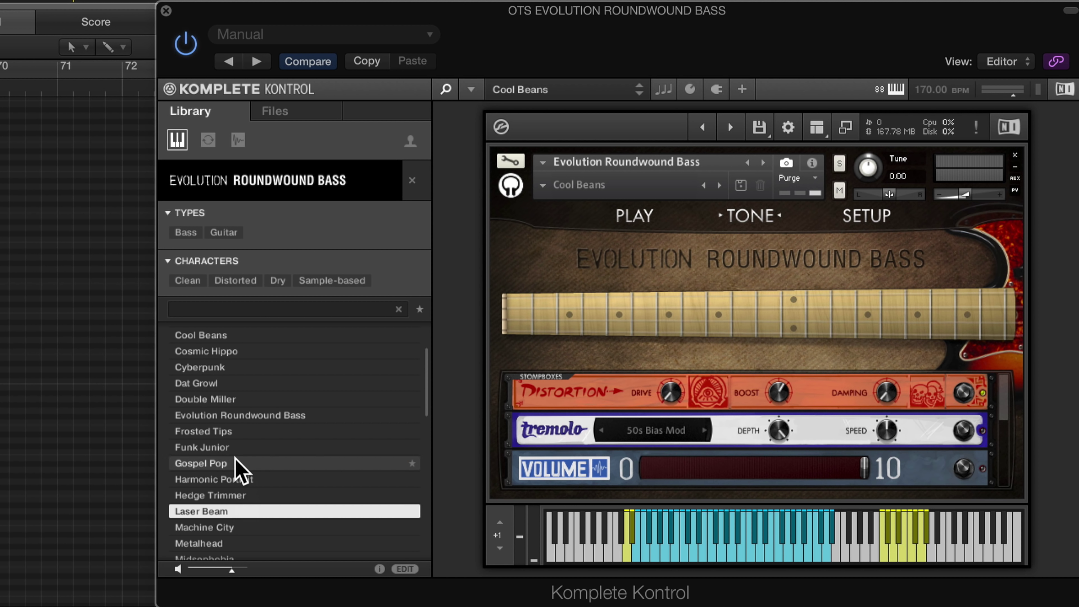
{"action": "left_click", "coordinate": [214, 384]}
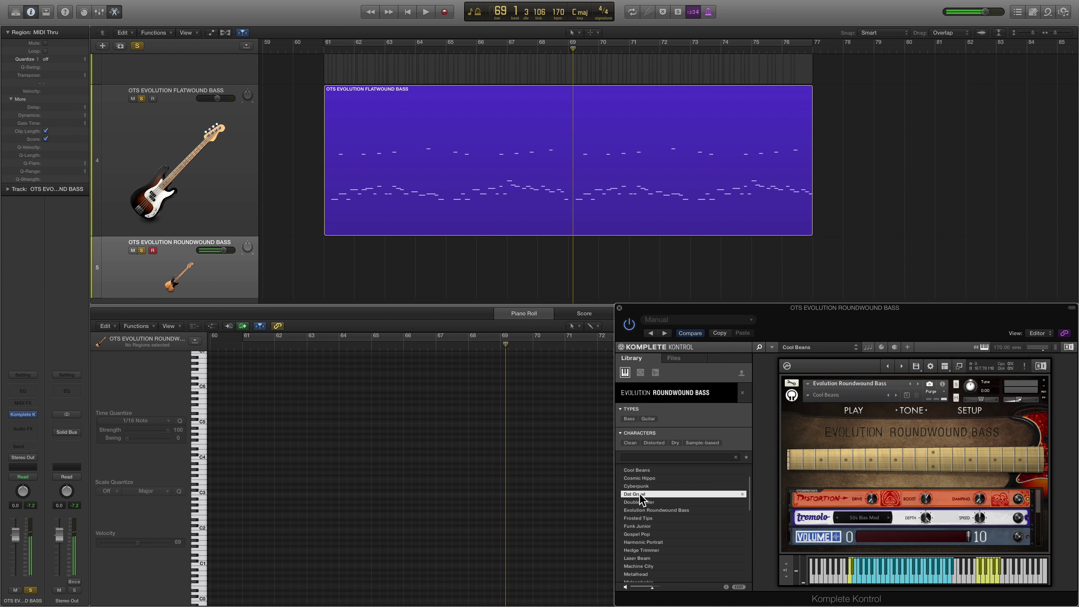
Move the flatwound bass region to the roundwound bass track, set the cycle range to it, and play it back
{"action": "left_click_drag", "start_coordinate": [488, 222], "coordinate": [485, 258]}
{"action": "key", "text": "u"}
{"action": "key", "text": "space"}
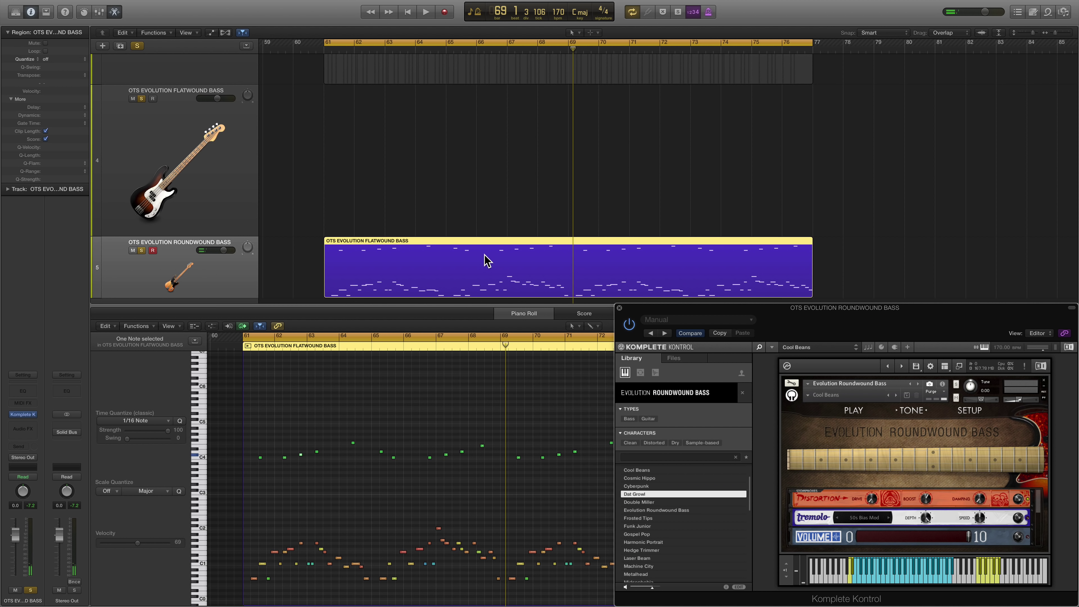
Shrink the flatwound bass track's height and solo the drum track alongside the roundwound bass
{"action": "scroll", "coordinate": [485, 258], "scroll_direction": "down", "scroll_amount": 1}
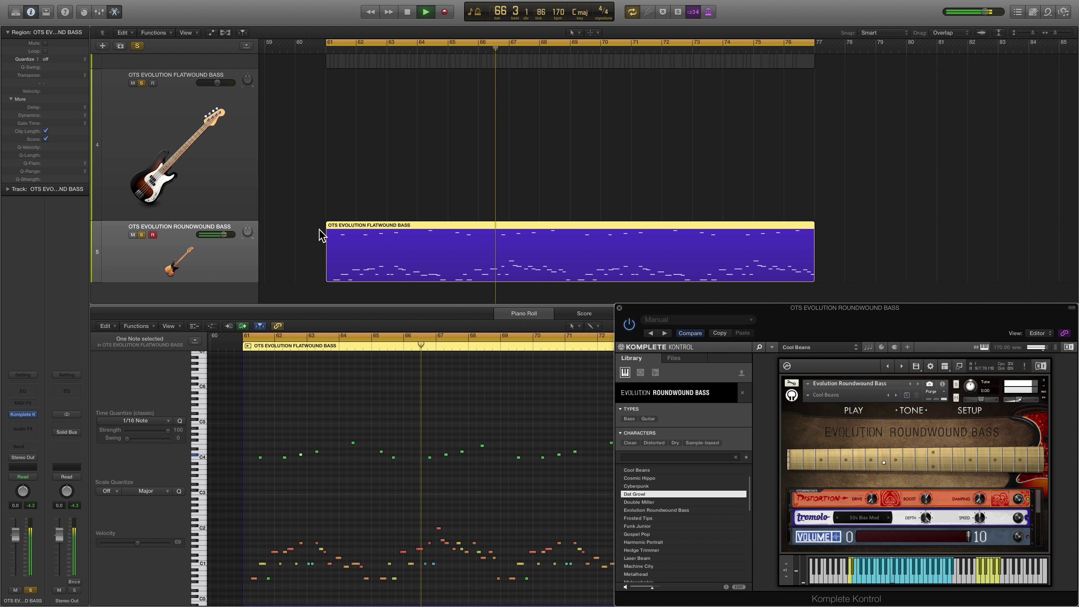
{"action": "left_click_drag", "start_coordinate": [106, 220], "coordinate": [102, 188]}
{"action": "scroll", "coordinate": [143, 67], "scroll_direction": "up", "scroll_amount": 3}
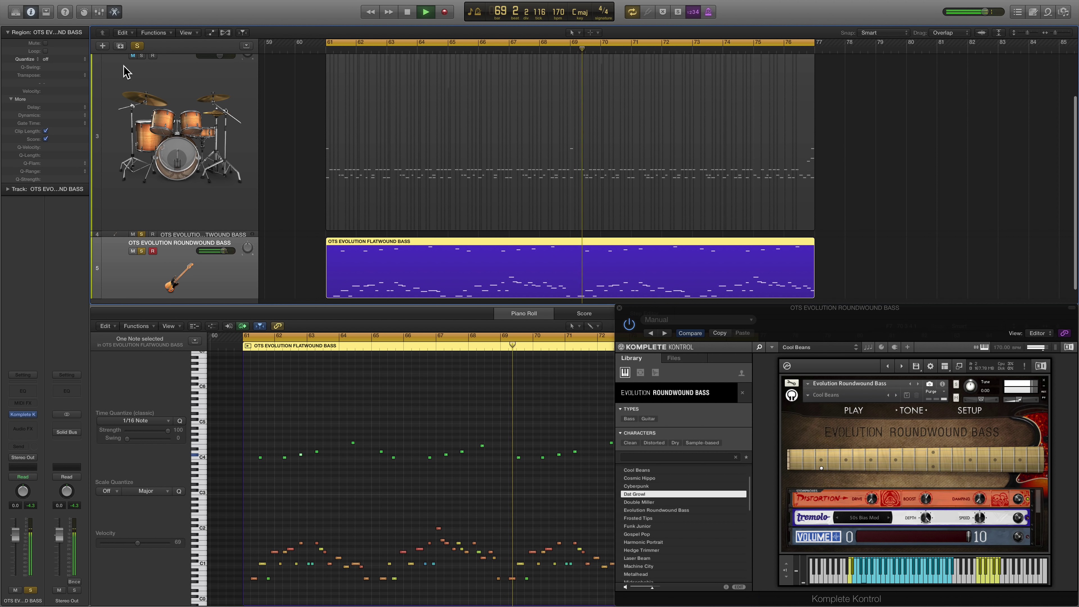
{"action": "left_click", "coordinate": [141, 58]}
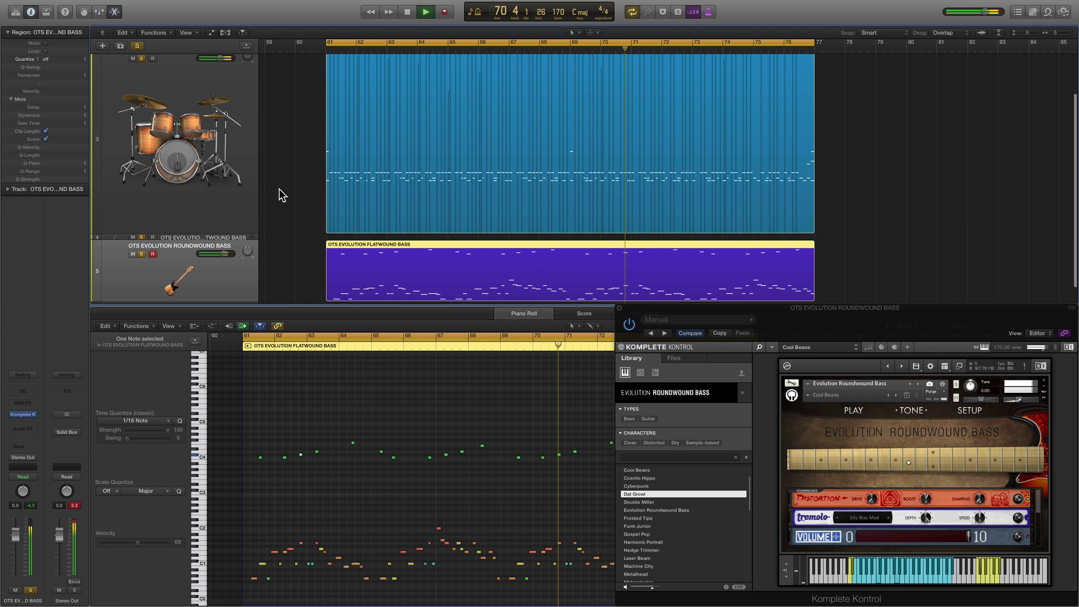
{"action": "scroll", "coordinate": [280, 193], "scroll_direction": "down", "scroll_amount": 1}
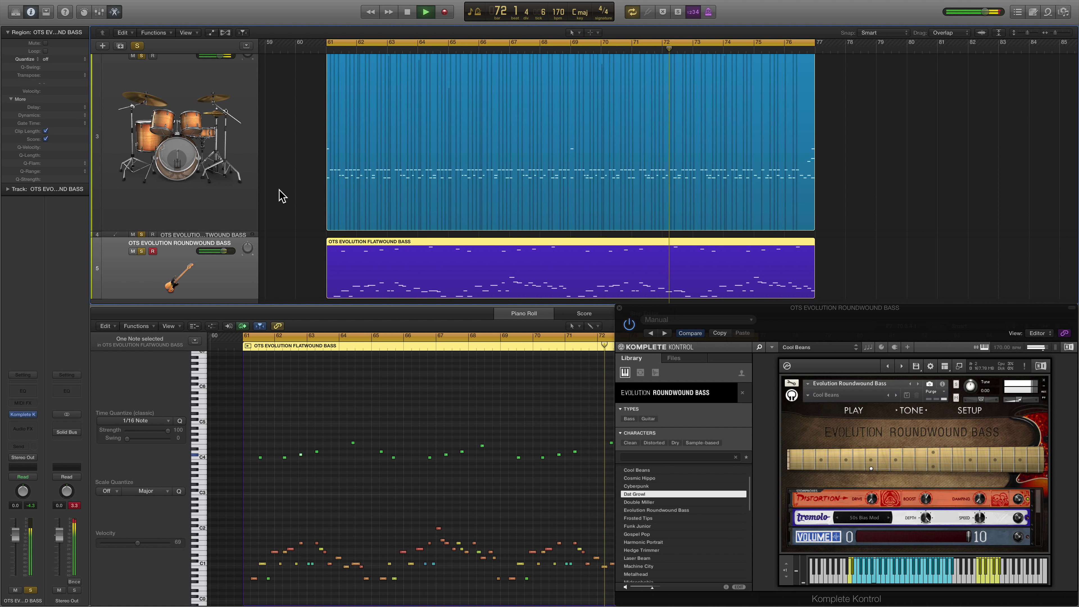